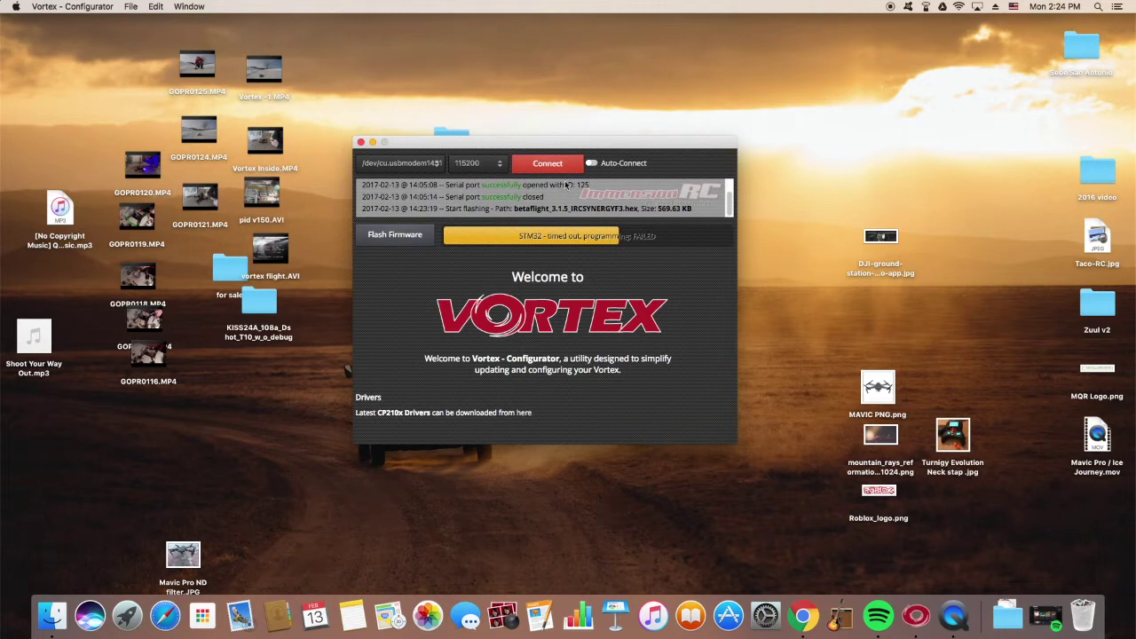
# Try connecting to the board at 115200 baud, end the connection, and switch to Betaflight Configurator.
pyautogui.click(547, 163)
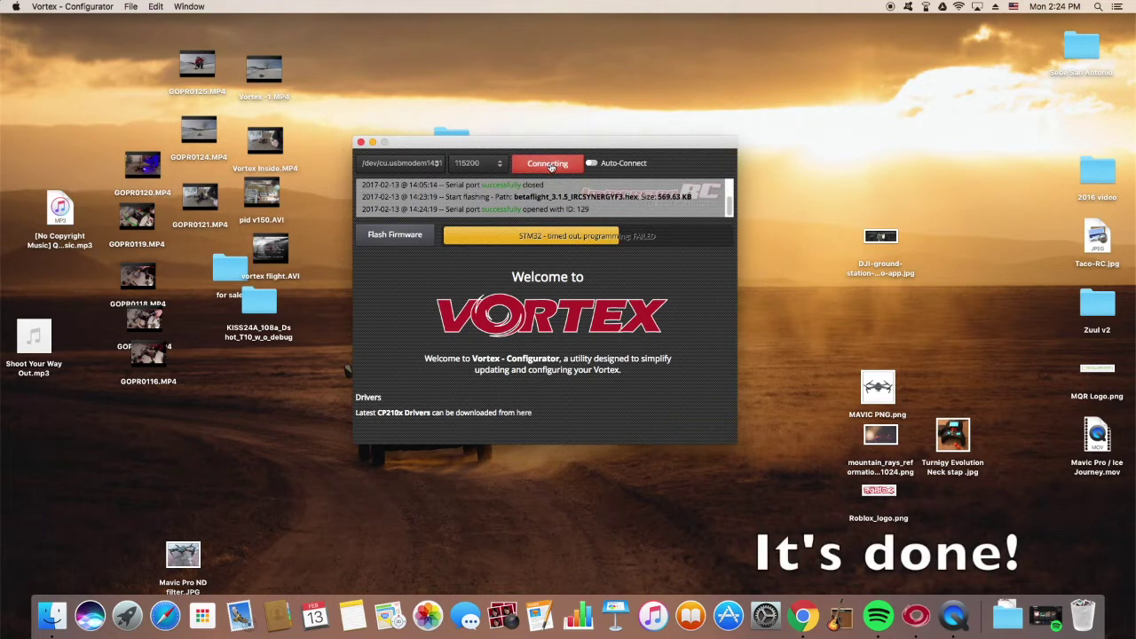
pyautogui.click(549, 164)
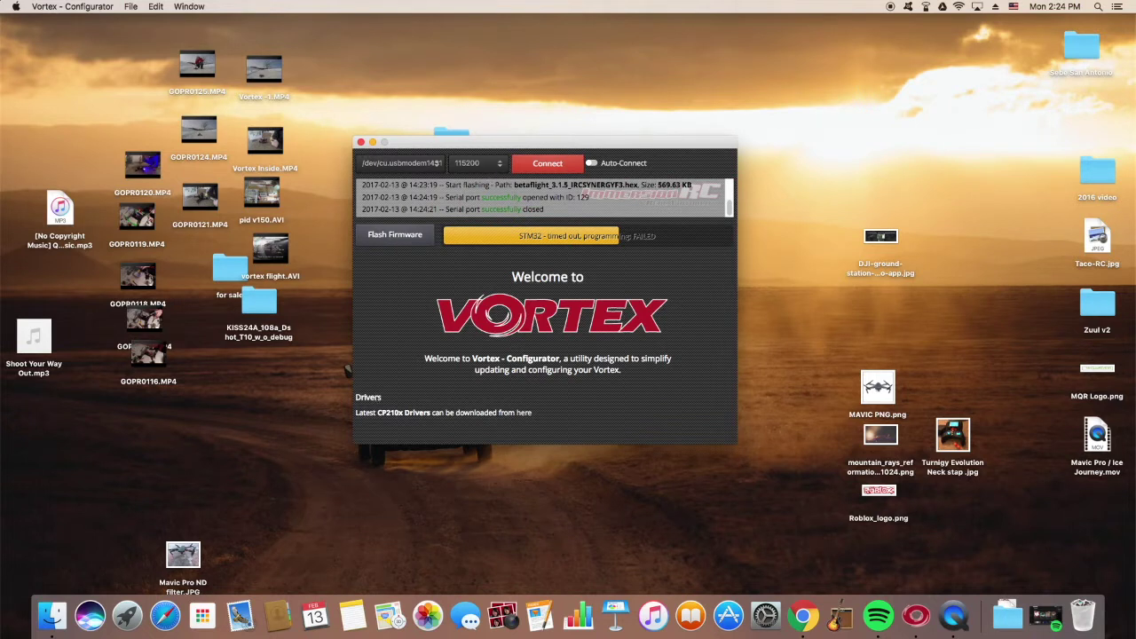
pyautogui.press('super+Tab')
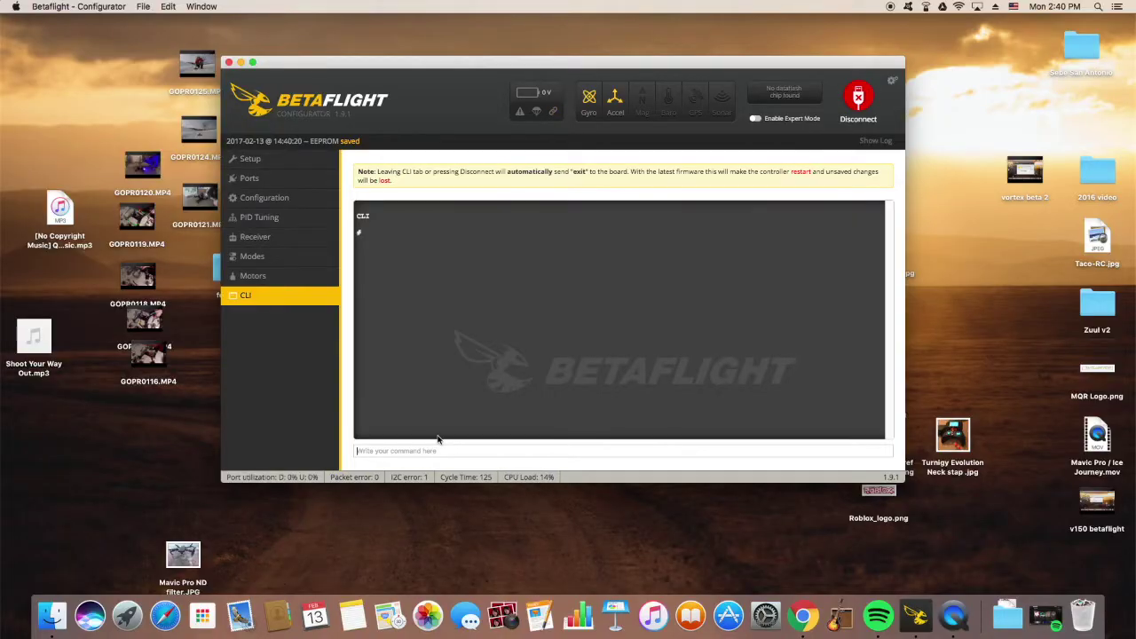
# Run the dump command in the CLI, review its output from the beginning, and run the status command.
pyautogui.write('dump')
pyautogui.press('Return')
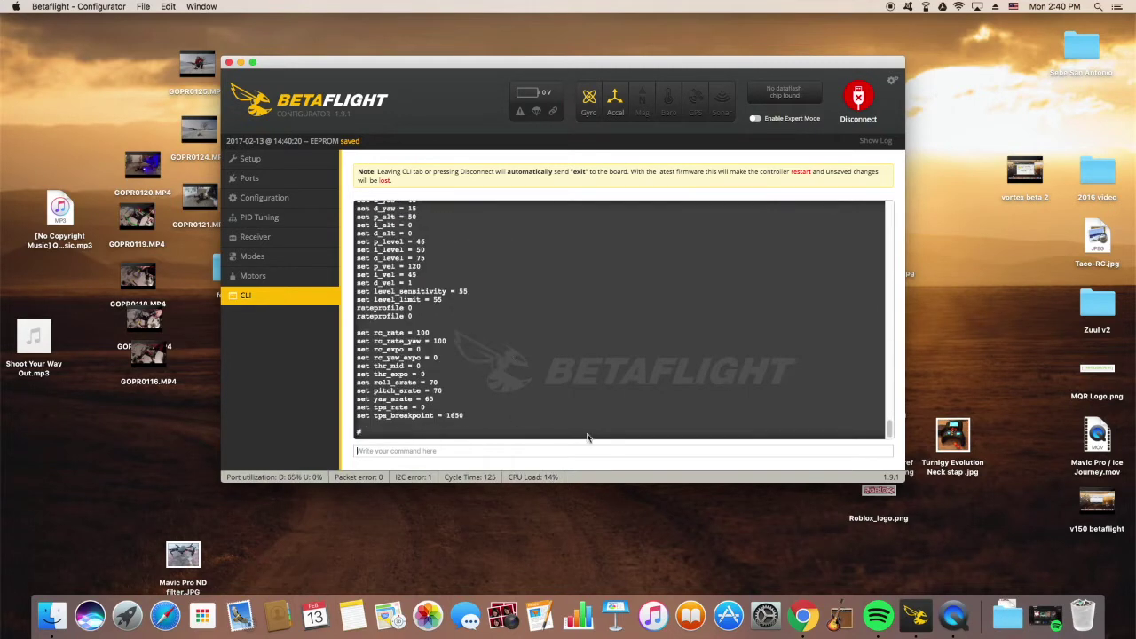
pyautogui.moveTo(890, 430); pyautogui.dragTo(875, 181)
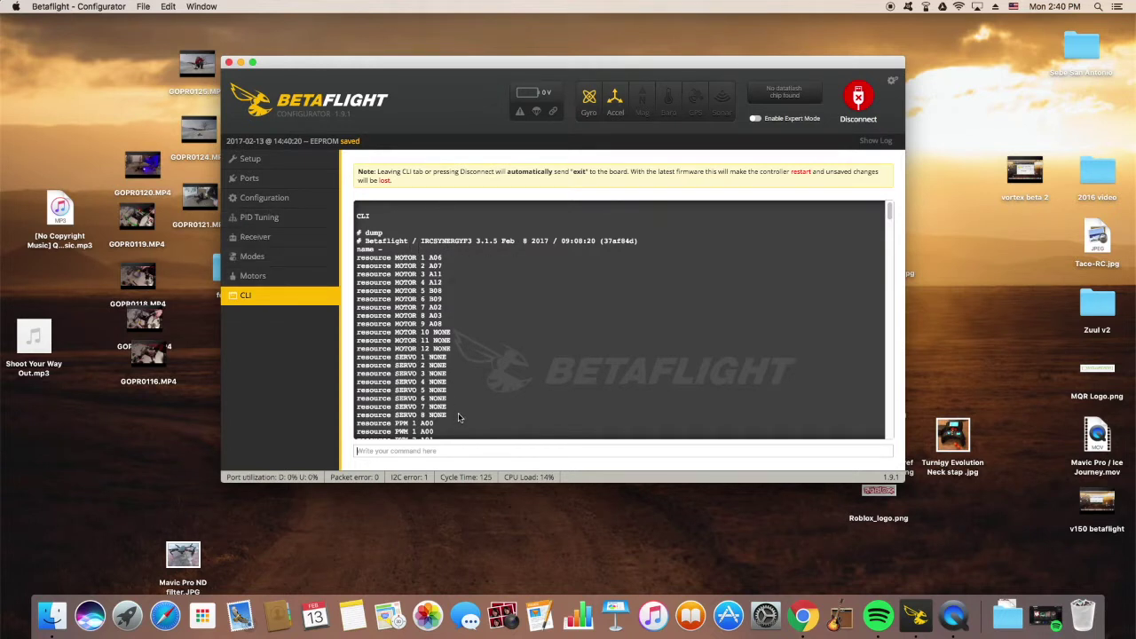
pyautogui.write('status')
pyautogui.press('Return')
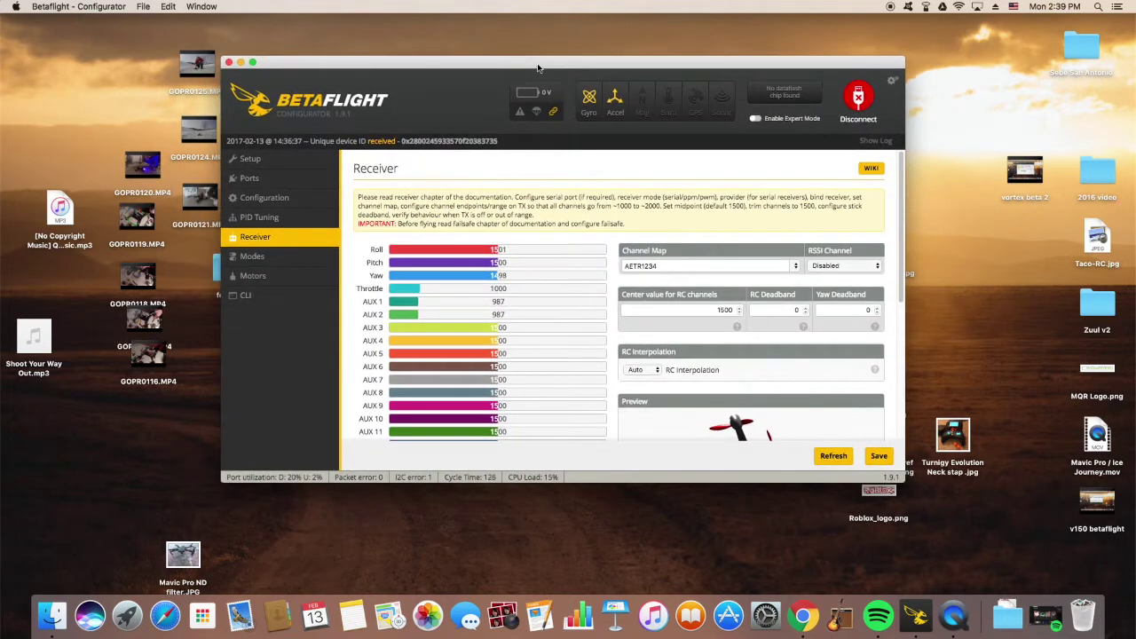
# Remove the HORIZON and ANGLE ranges from the mode settings.
pyautogui.click(254, 256)
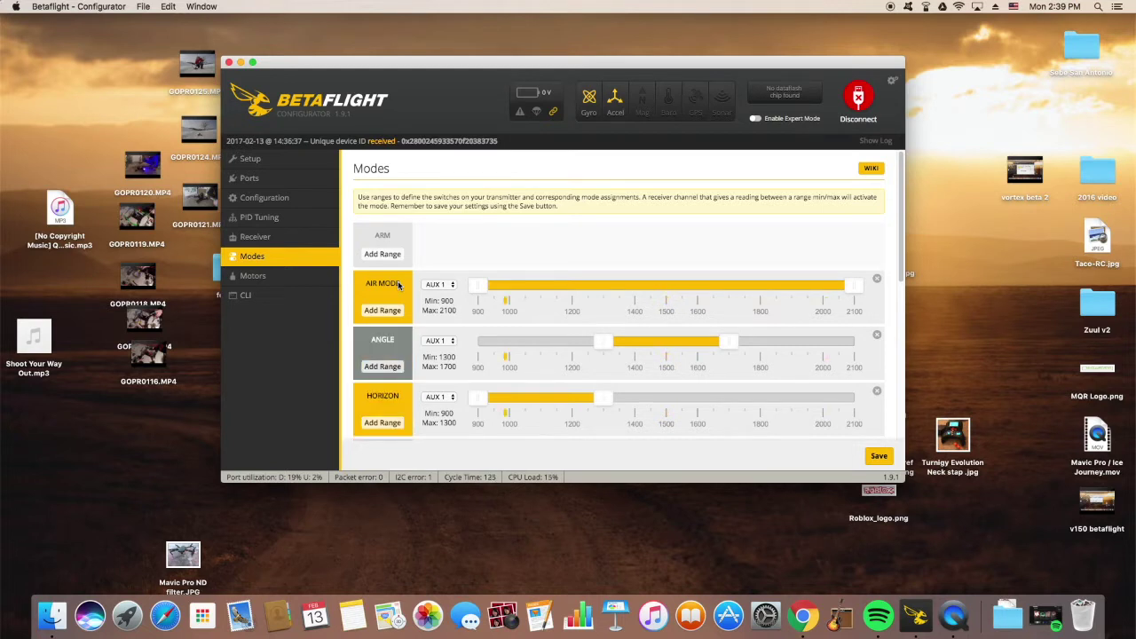
pyautogui.click(877, 391)
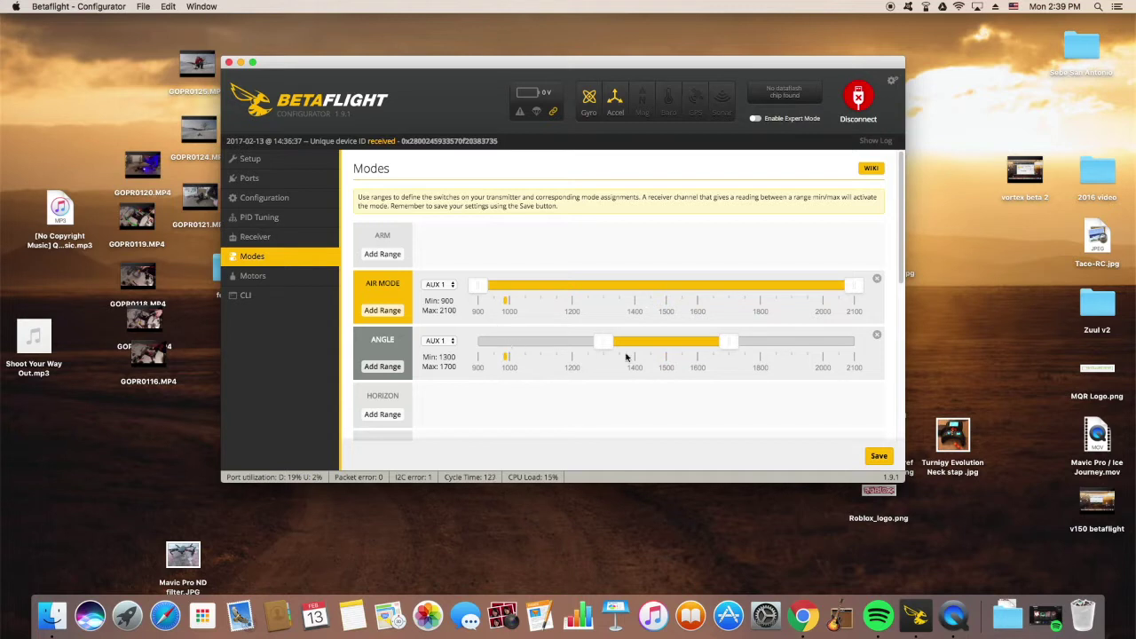
pyautogui.click(877, 335)
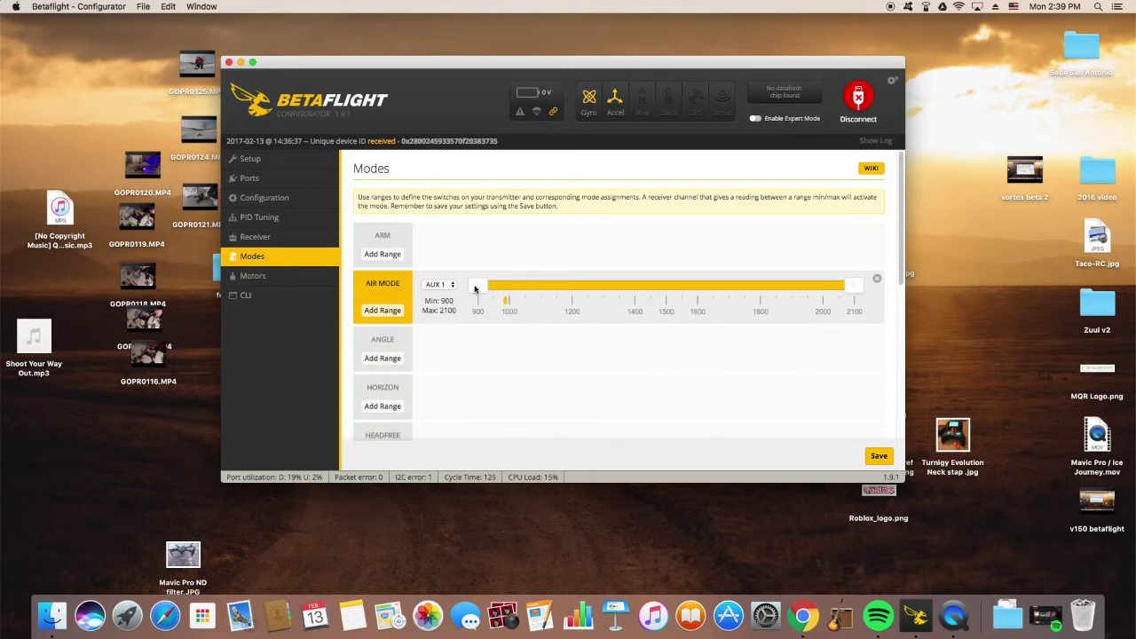
# Add an ARM range on AUX 1 from 1300 to 2100, set the AIR MODE range minimum to 1300, and save the modes.
pyautogui.click(396, 259)
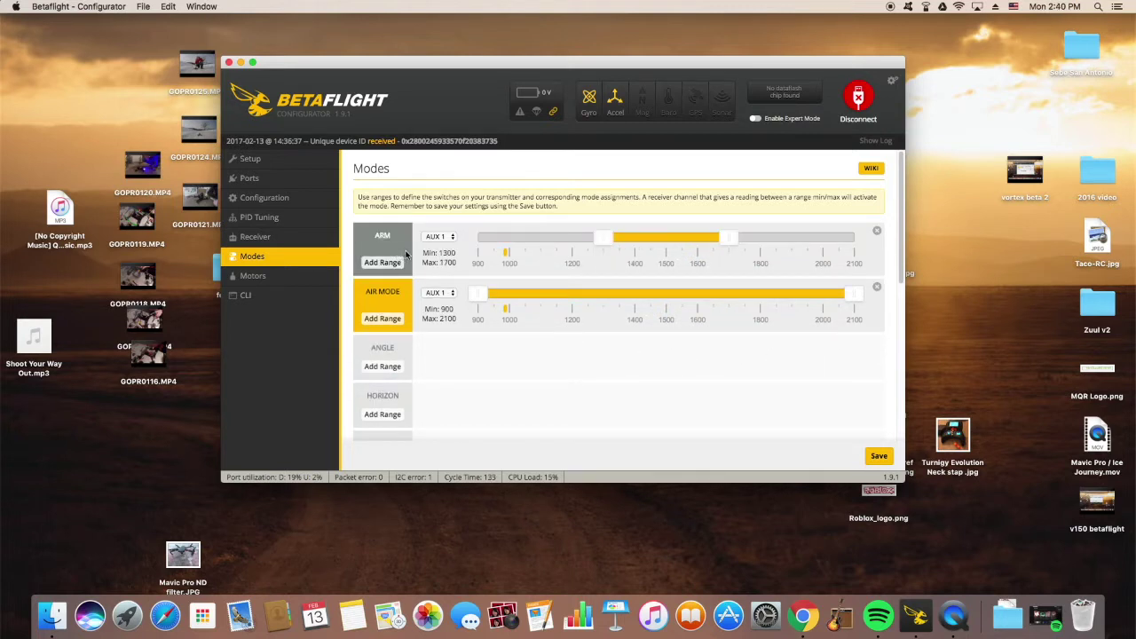
pyautogui.moveTo(723, 236); pyautogui.dragTo(868, 240)
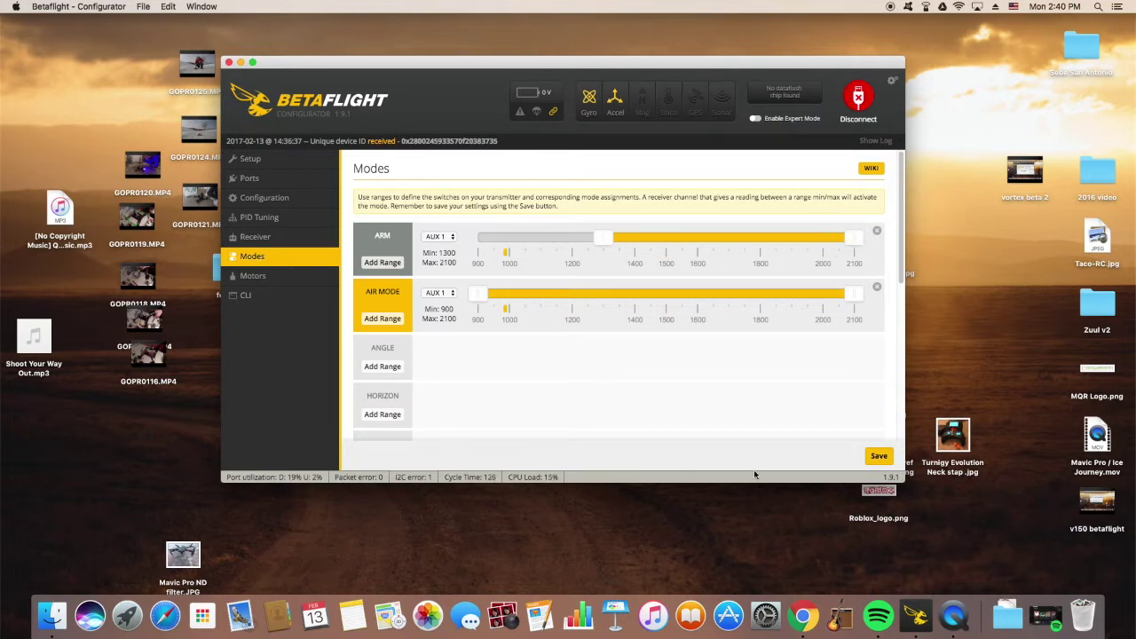
pyautogui.click(879, 455)
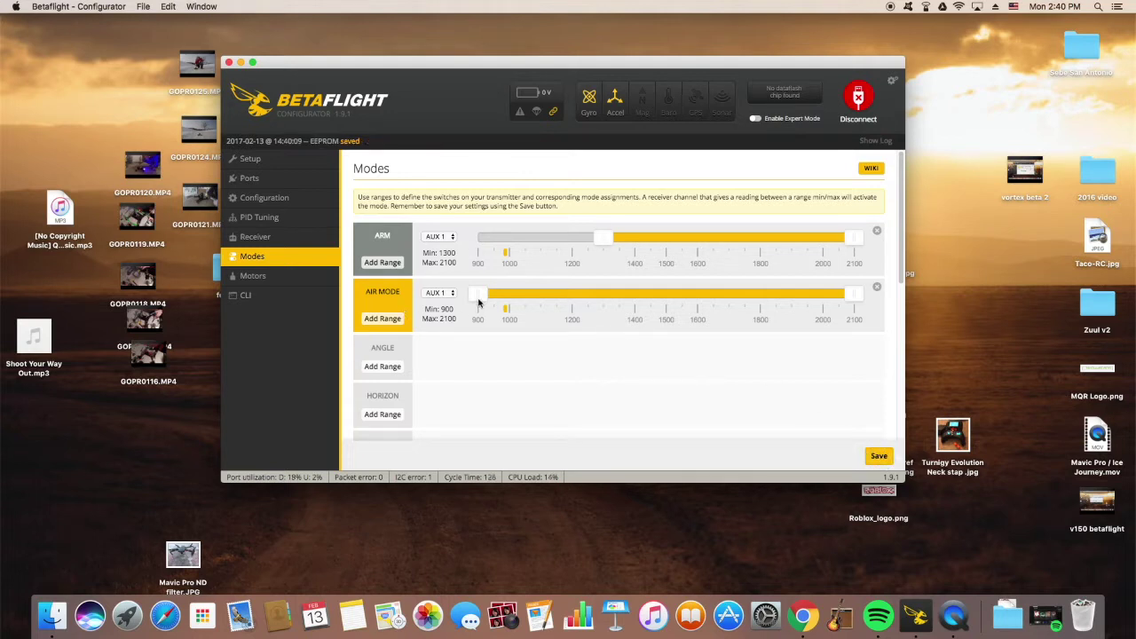
pyautogui.moveTo(478, 298); pyautogui.dragTo(602, 293)
pyautogui.click(879, 455)
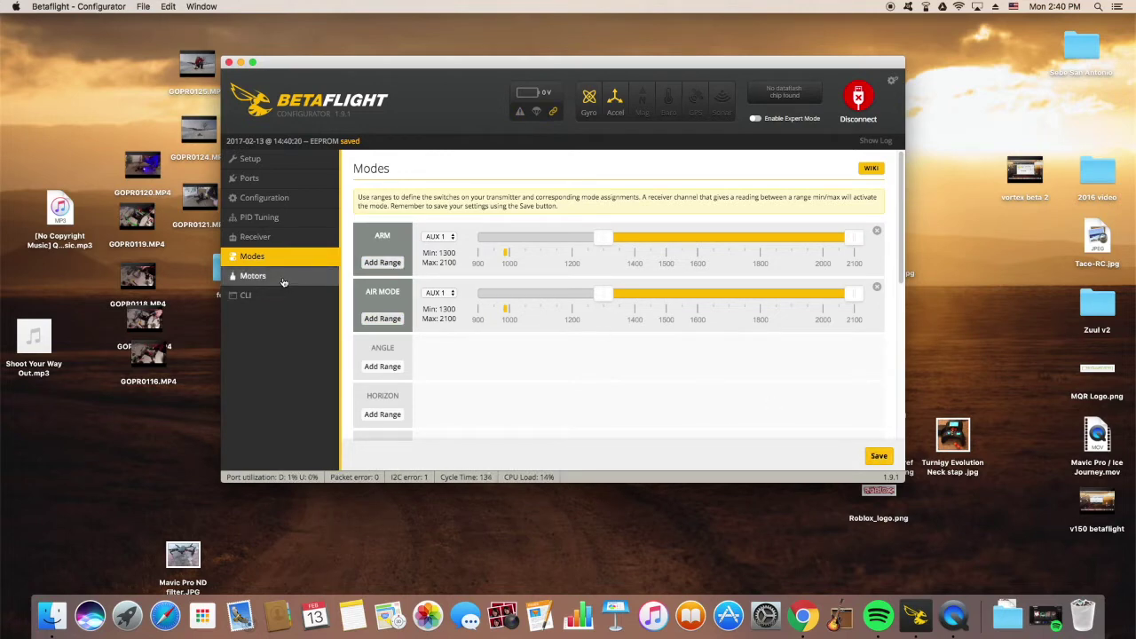
# Calibrate the accelerometer from Setup and check the MSP and Serial RX assignments of the UART ports.
pyautogui.click(257, 298)
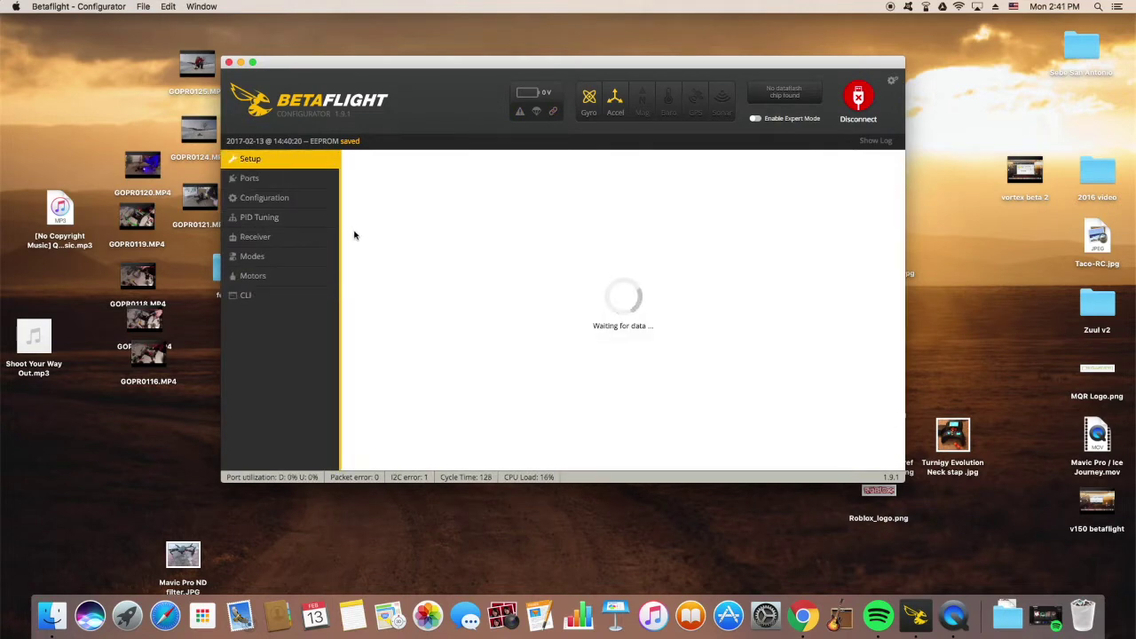
pyautogui.click(388, 199)
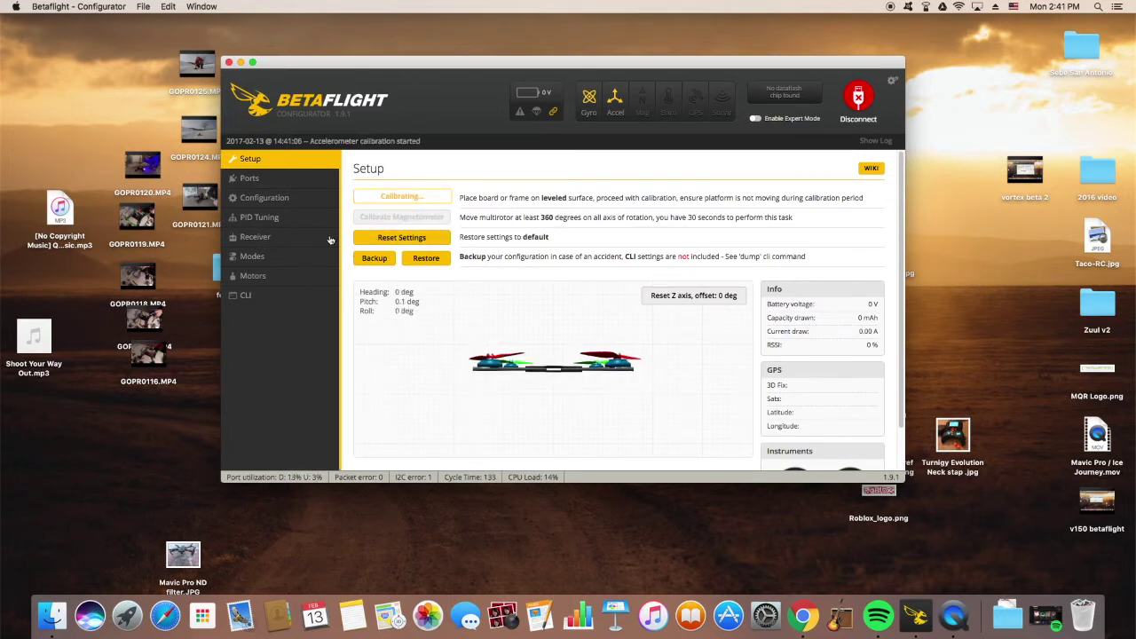
pyautogui.click(281, 183)
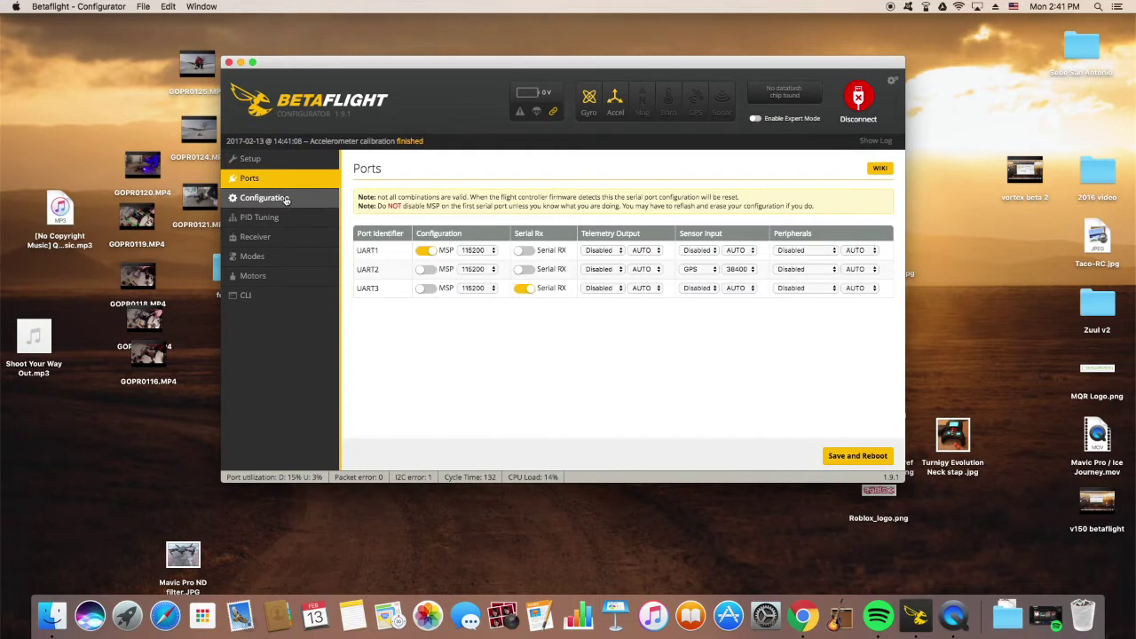
pyautogui.click(523, 289)
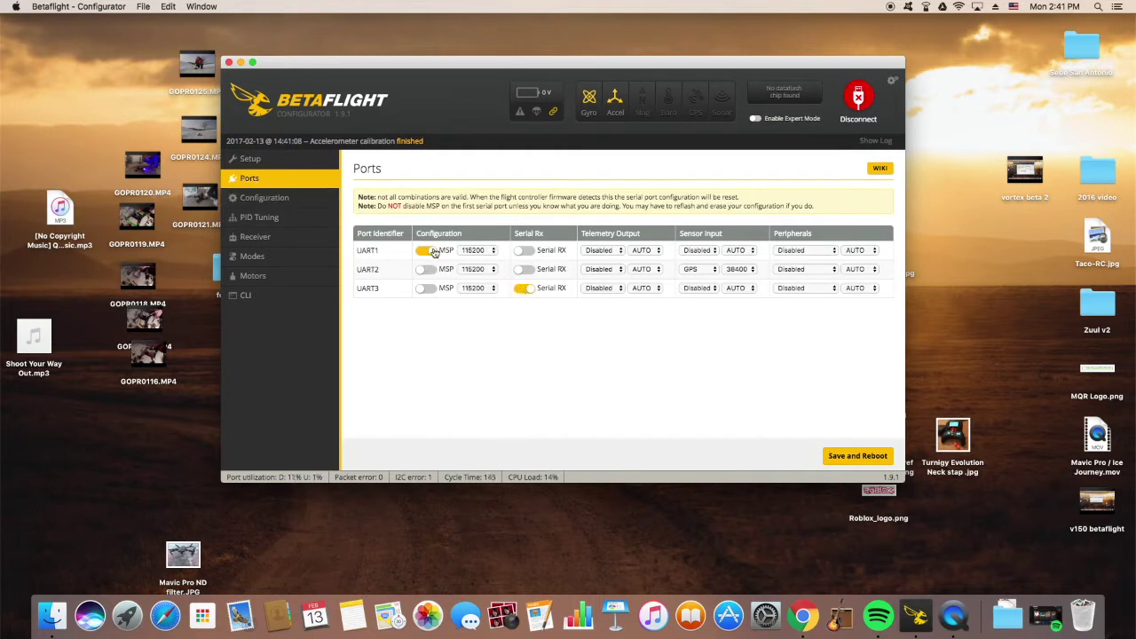
# Set the ESC/Motor protocol to ONESHOT42 in the configuration, save, and reboot the board.
pyautogui.click(299, 203)
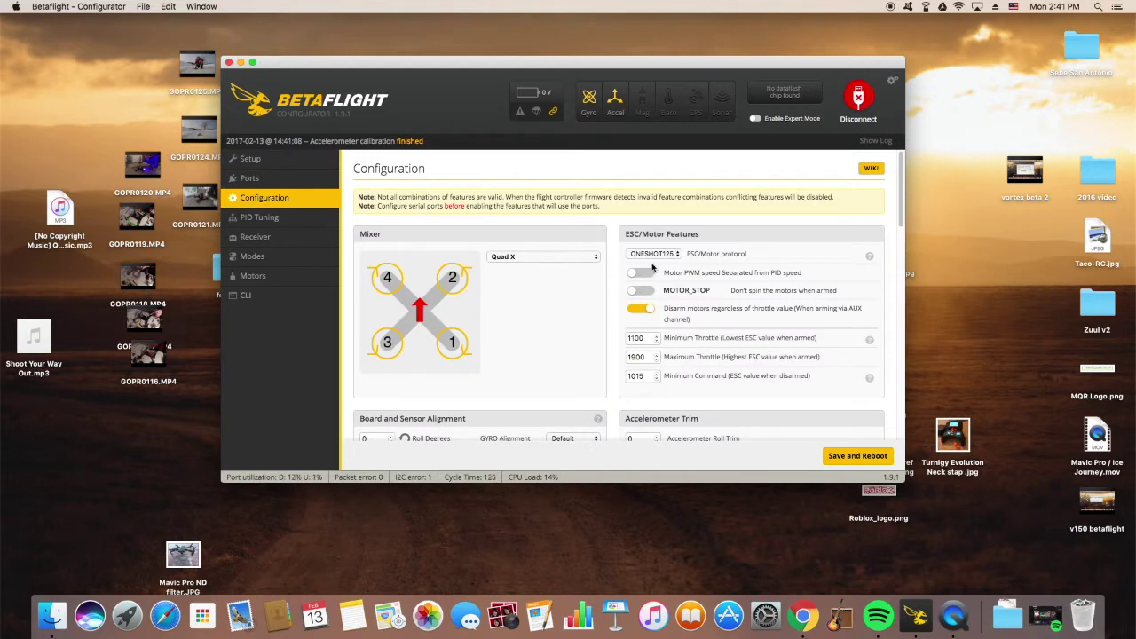
pyautogui.click(649, 257)
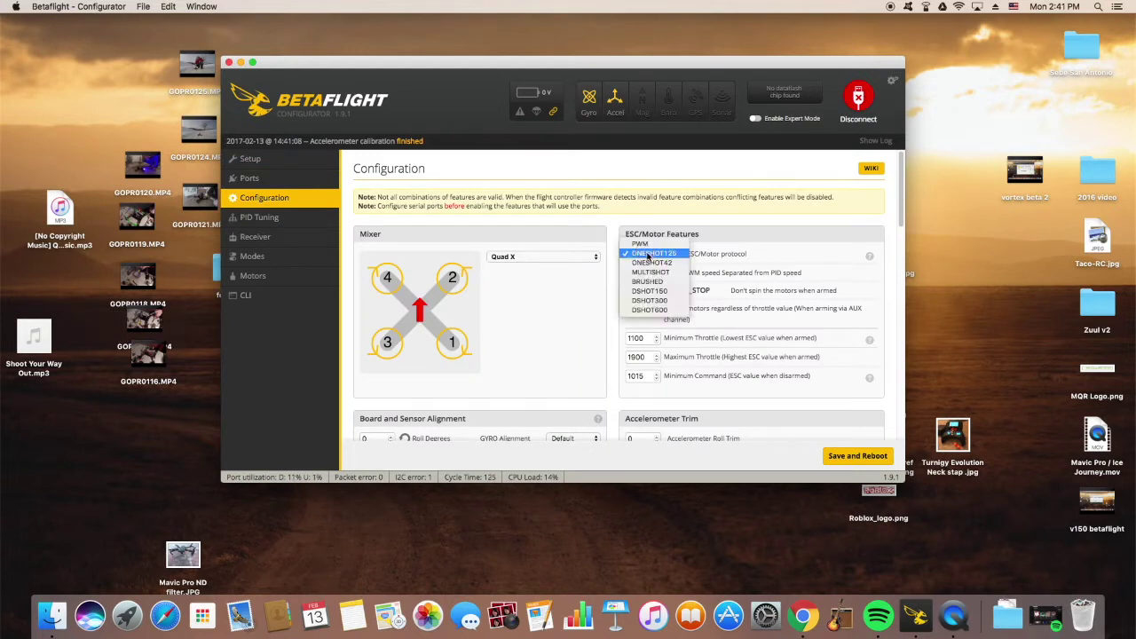
pyautogui.click(649, 264)
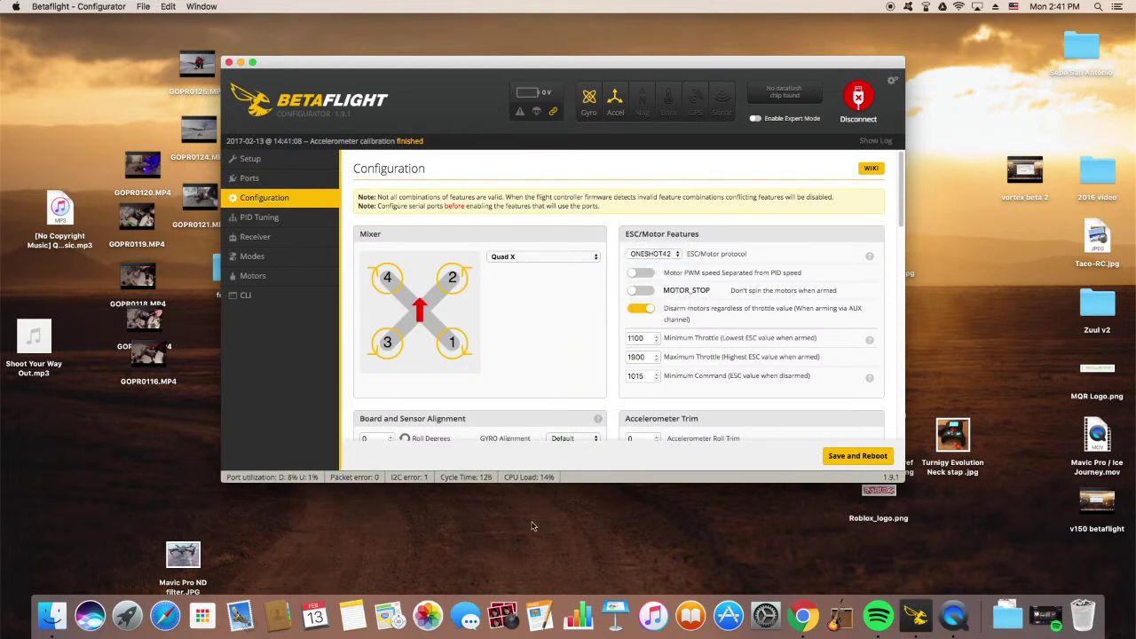
pyautogui.click(858, 455)
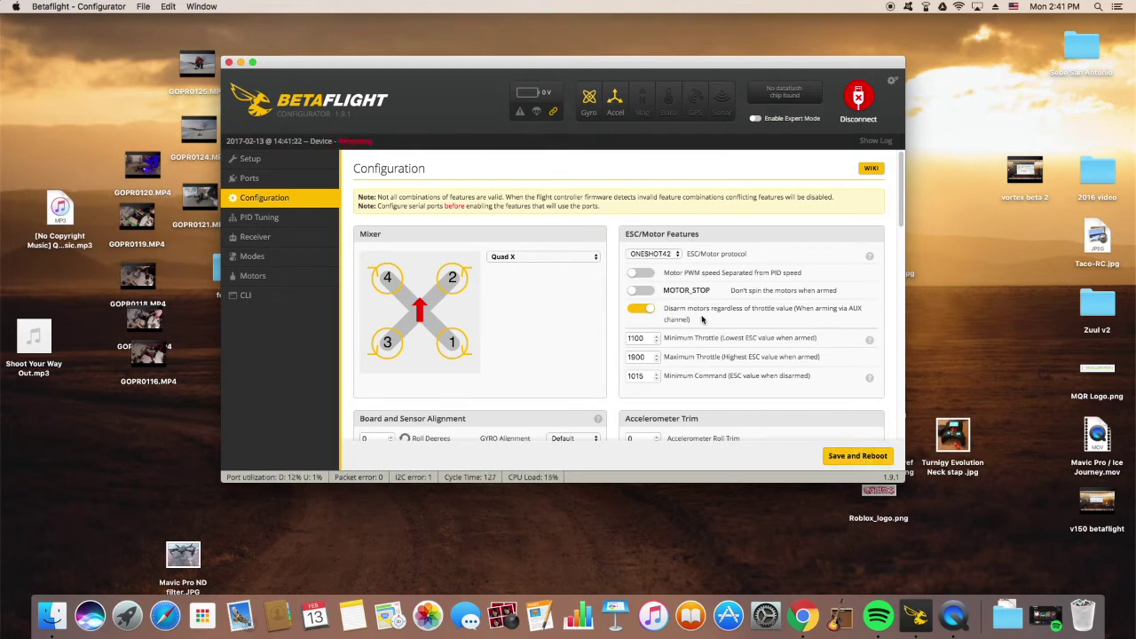
# Look through the available ESC/Motor protocols, keeping ONESHOT42 selected.
pyautogui.click(655, 255)
pyautogui.click(661, 256)
pyautogui.click(662, 256)
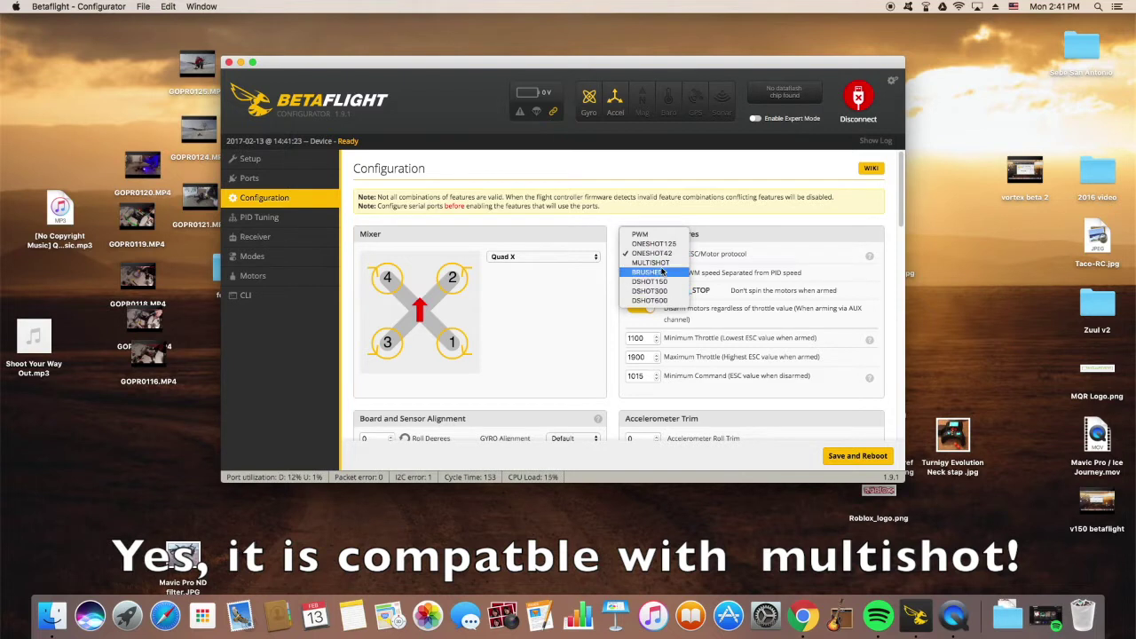
pyautogui.click(646, 254)
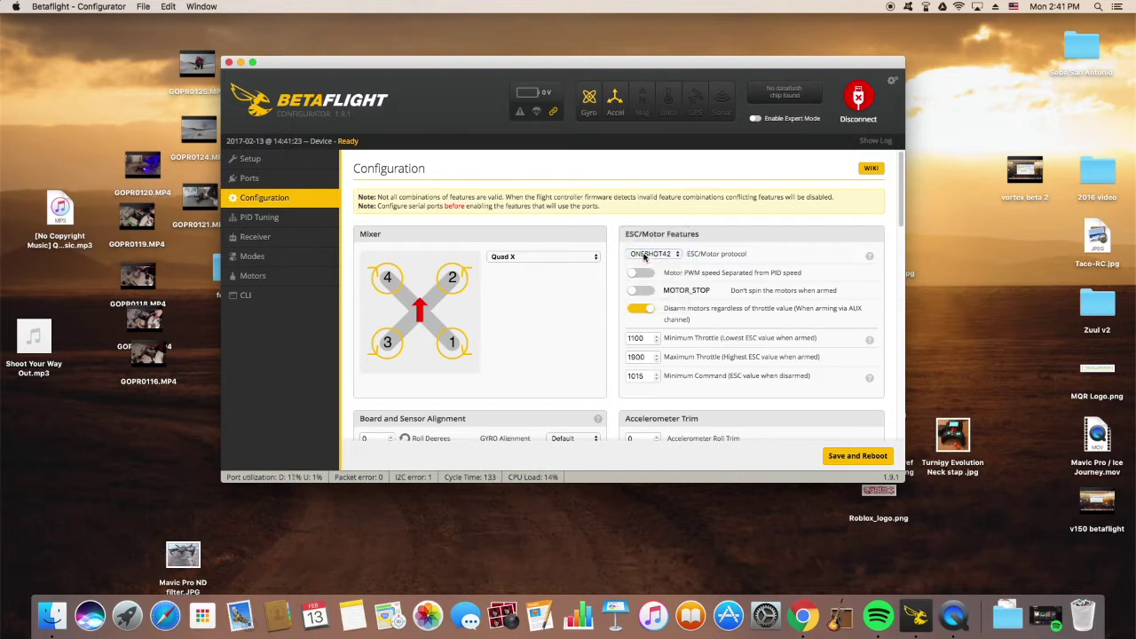
# Review the remaining configuration sections from throttle values down to Other Features, save the configuration, and reboot the board.
pyautogui.scroll(-2, 502, 343)
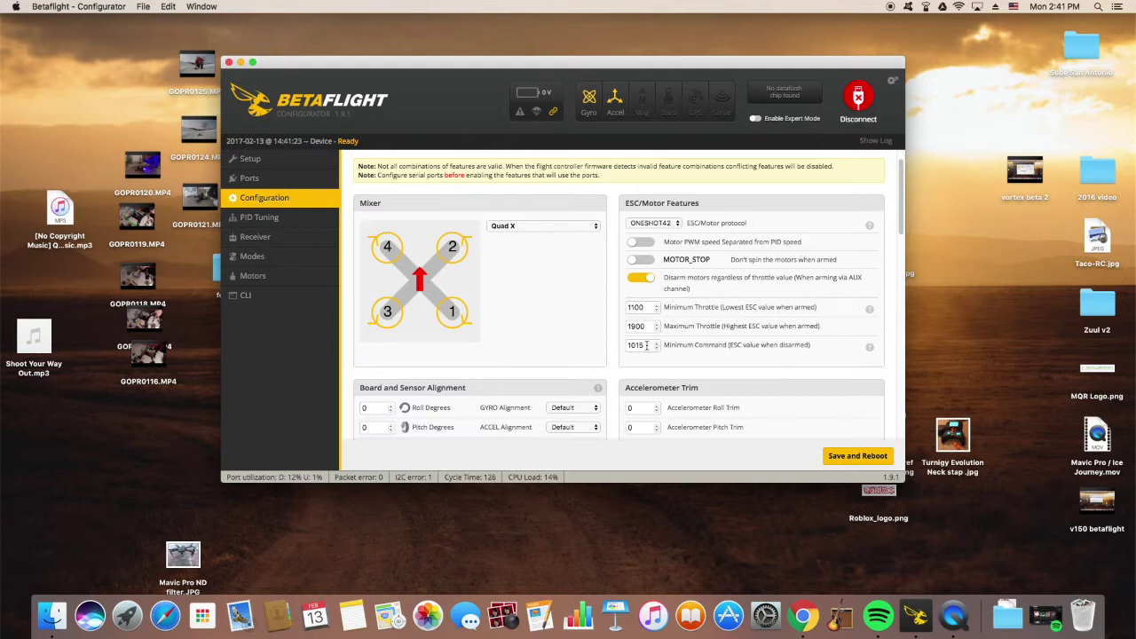
pyautogui.scroll(-3, 555, 379)
pyautogui.scroll(-5, 551, 378)
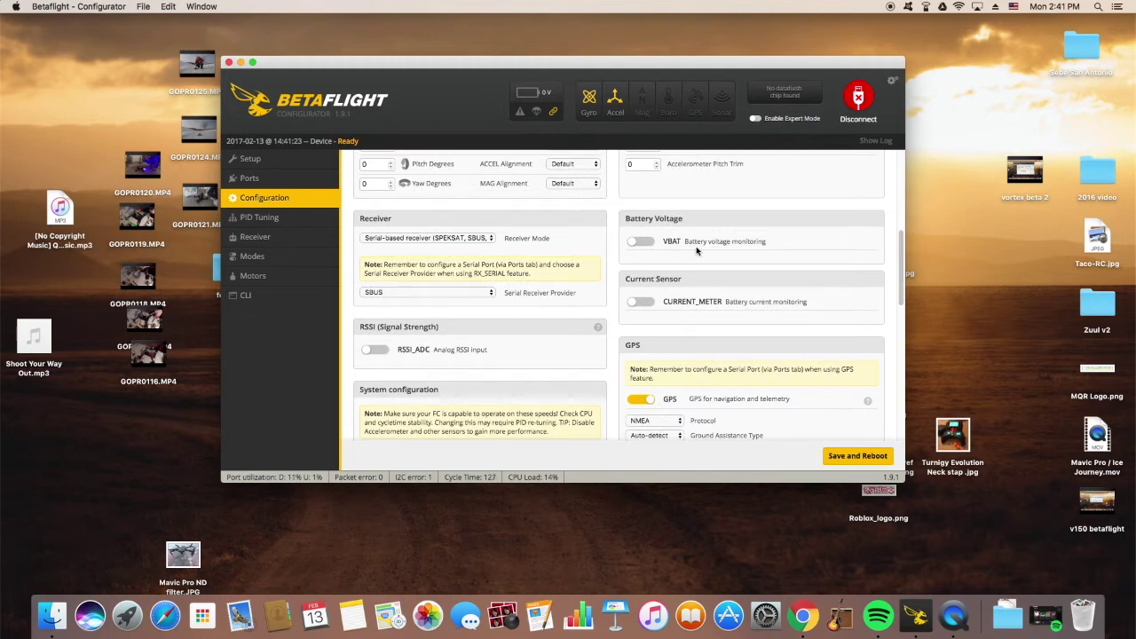
pyautogui.scroll(-7, 647, 288)
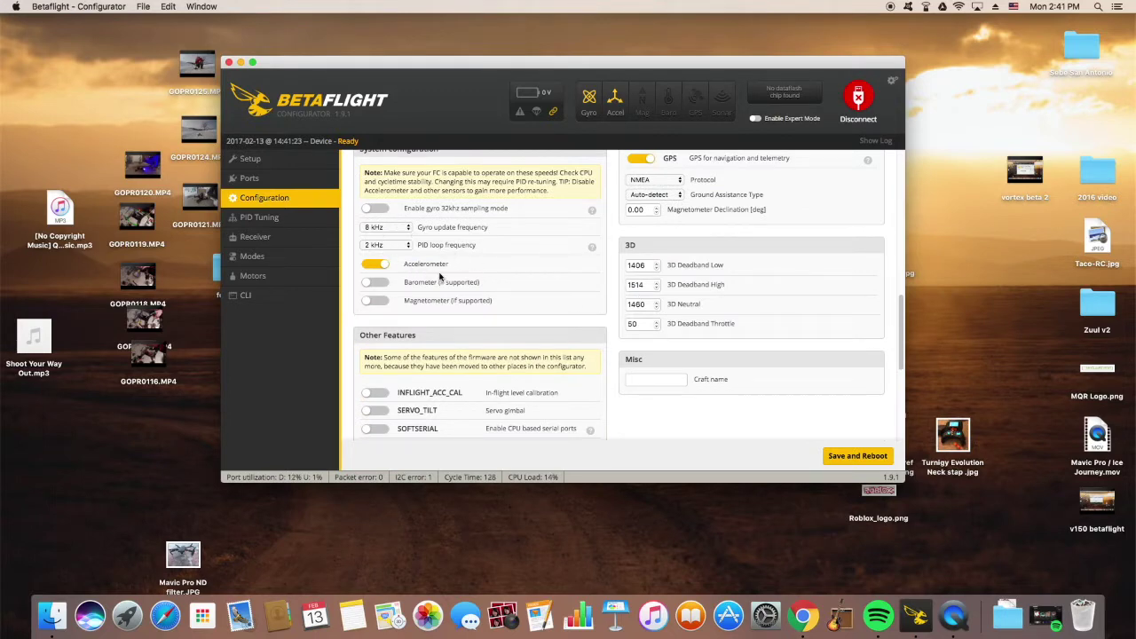
pyautogui.scroll(-8, 585, 330)
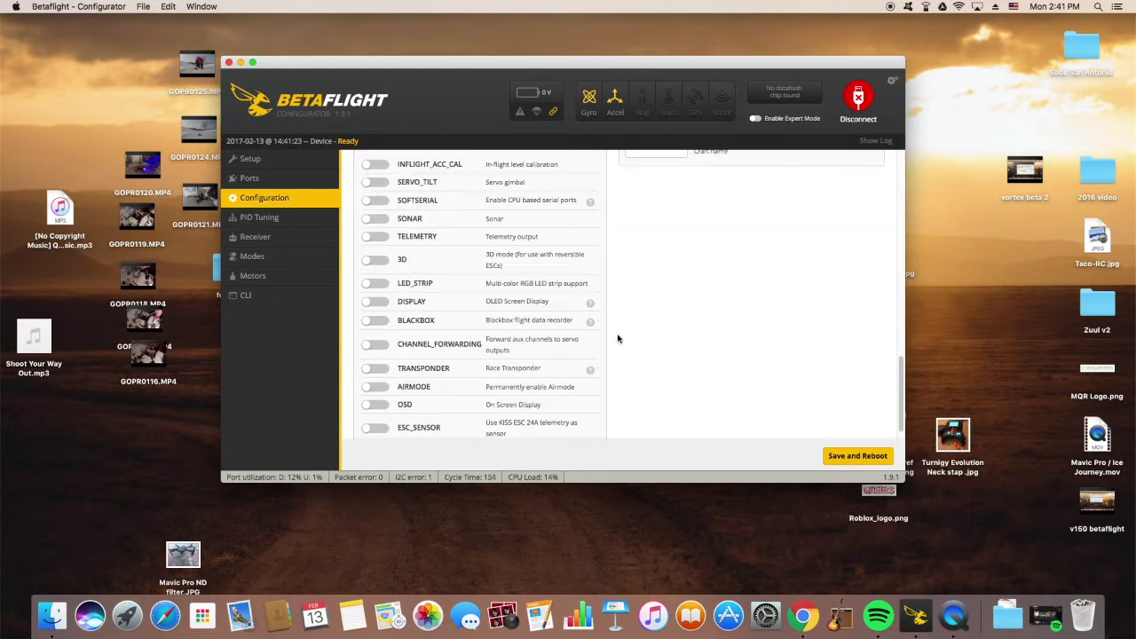
pyautogui.scroll(15, 616, 334)
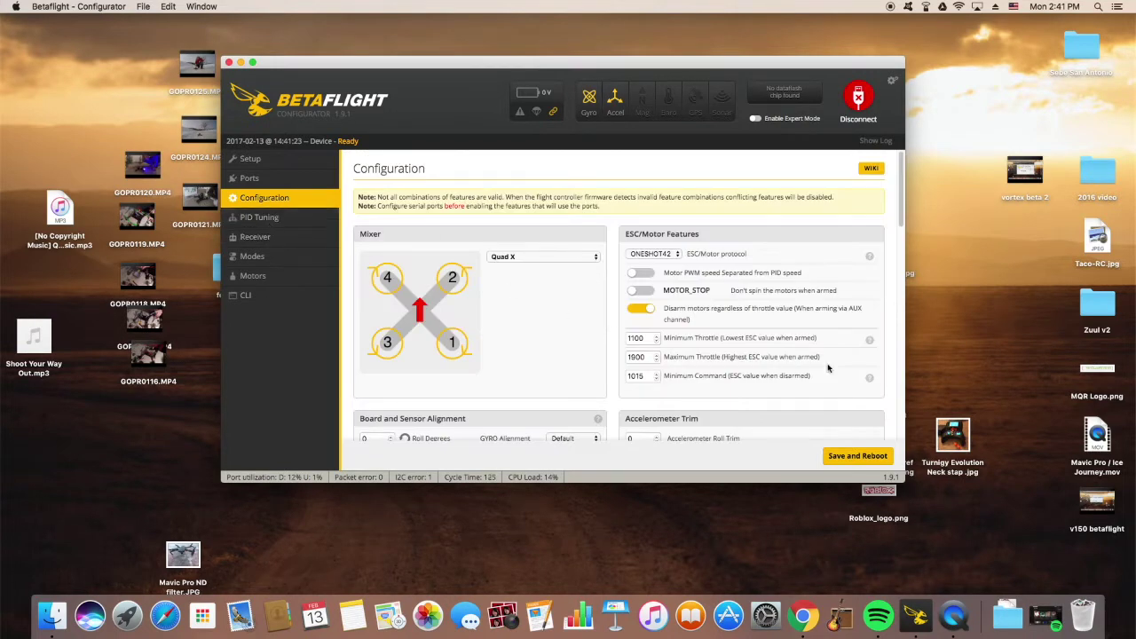
pyautogui.click(857, 455)
# Open PID Tuning, keep Rateprofile 1 selected, and examine the PID, Angle/Horizon, PID controller and throttle settings.
pyautogui.click(269, 217)
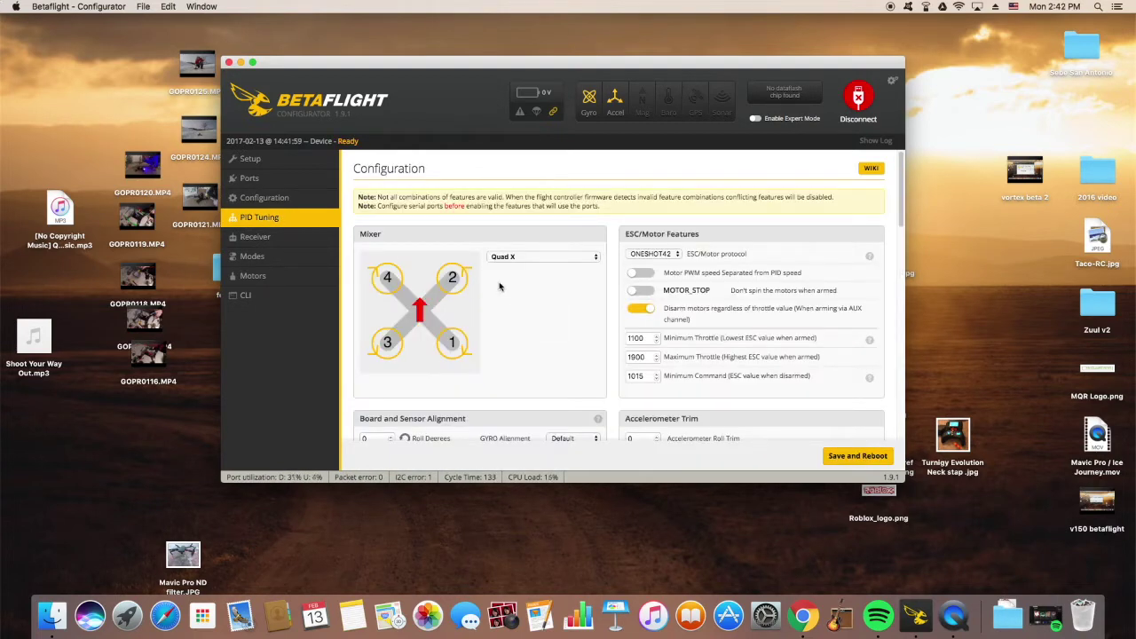
pyautogui.click(258, 218)
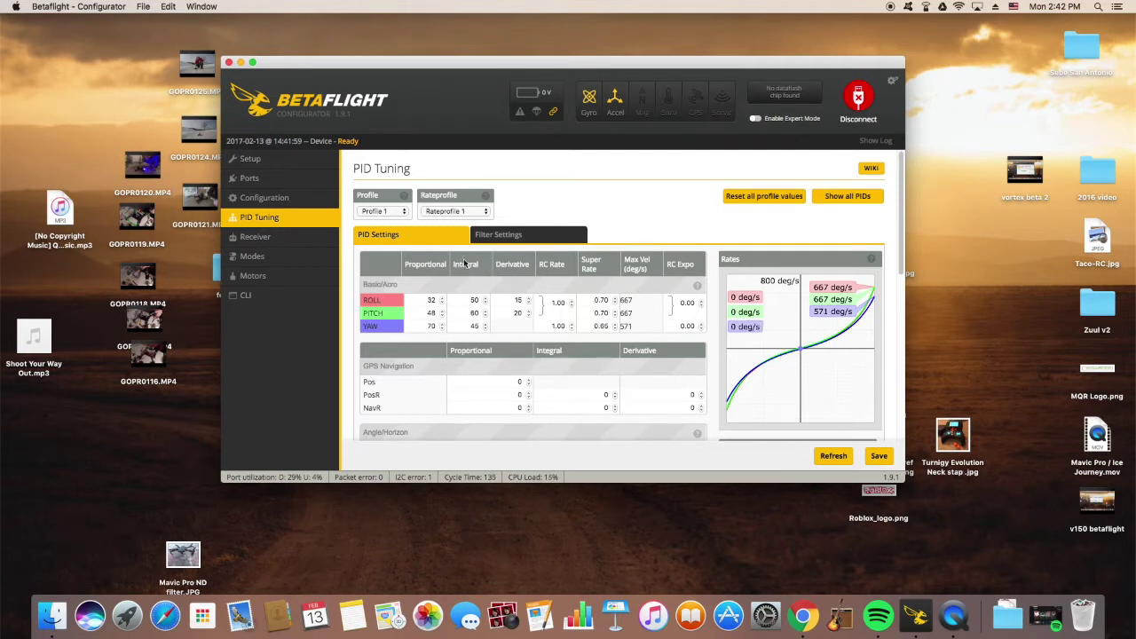
pyautogui.click(451, 213)
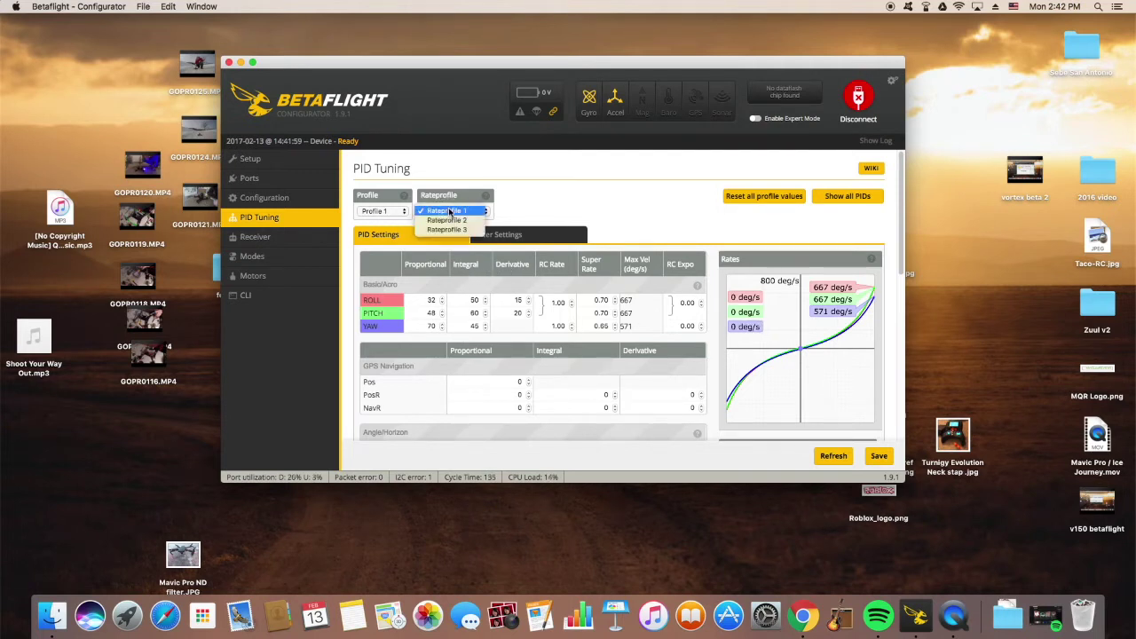
pyautogui.click(451, 211)
pyautogui.scroll(-3, 589, 329)
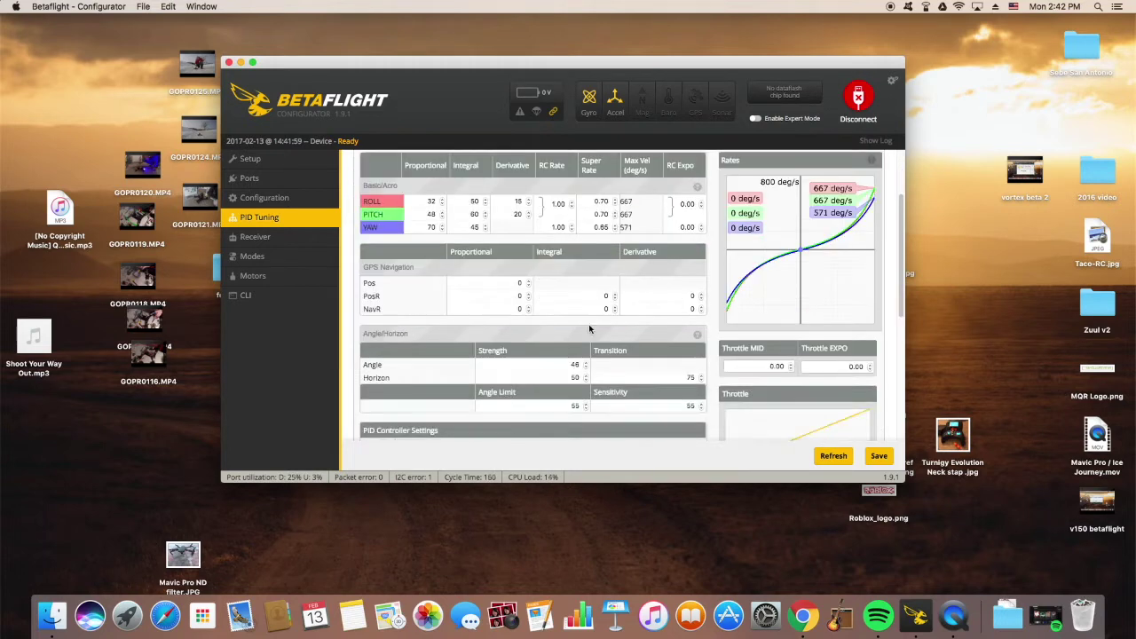
pyautogui.scroll(-6, 590, 329)
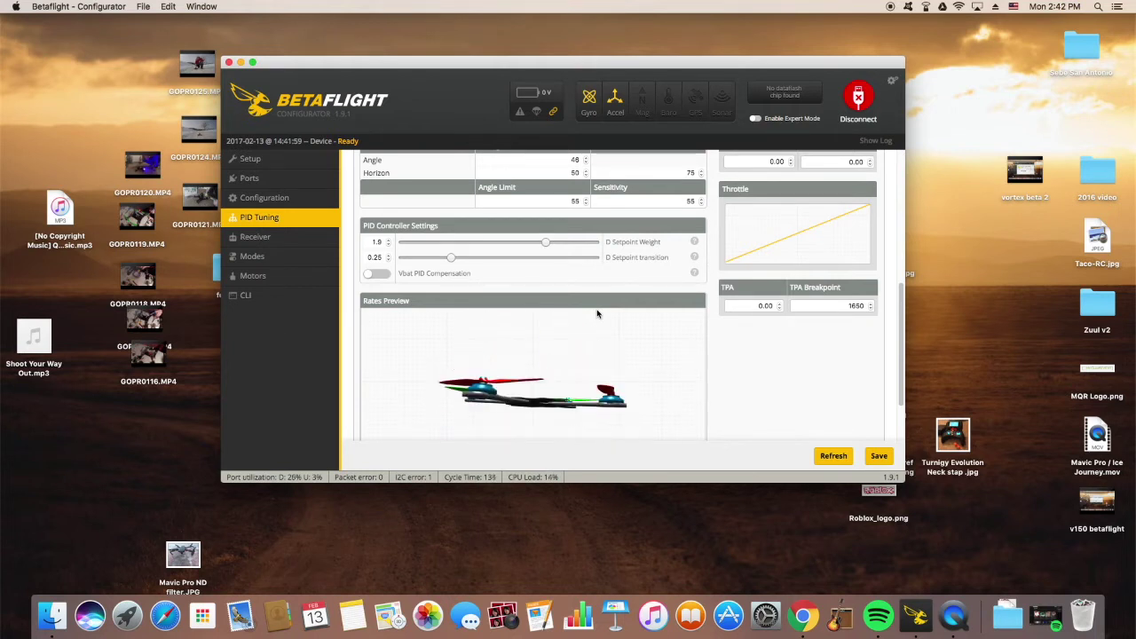
# Set the Super Rate of both roll and pitch to 0.75 and save the PID tuning values.
pyautogui.scroll(10, 533, 312)
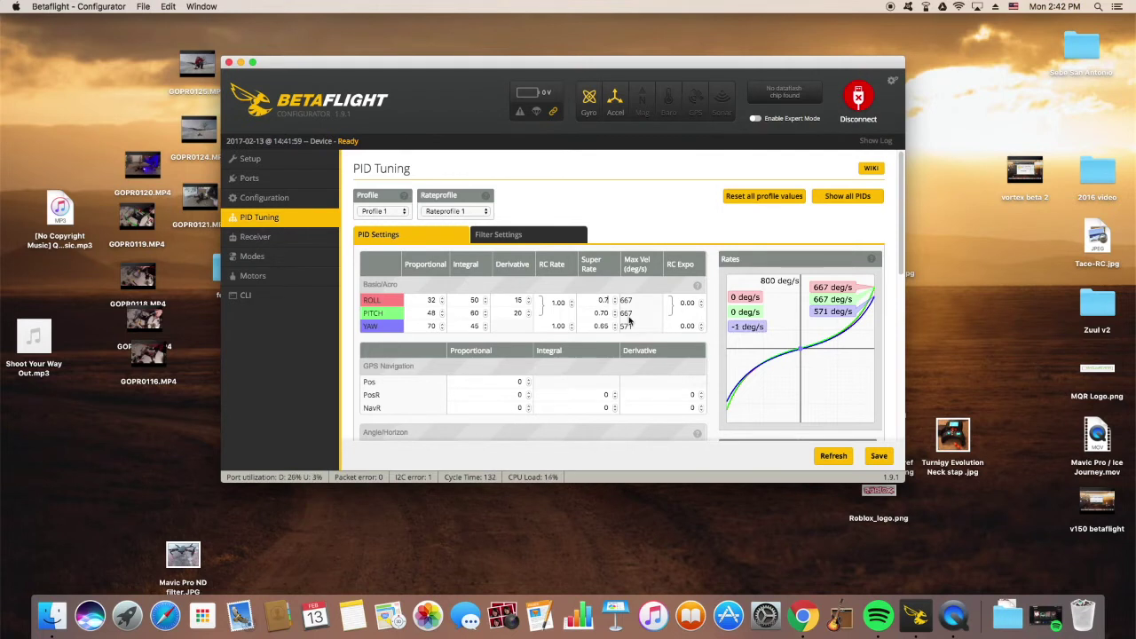
pyautogui.write('5')
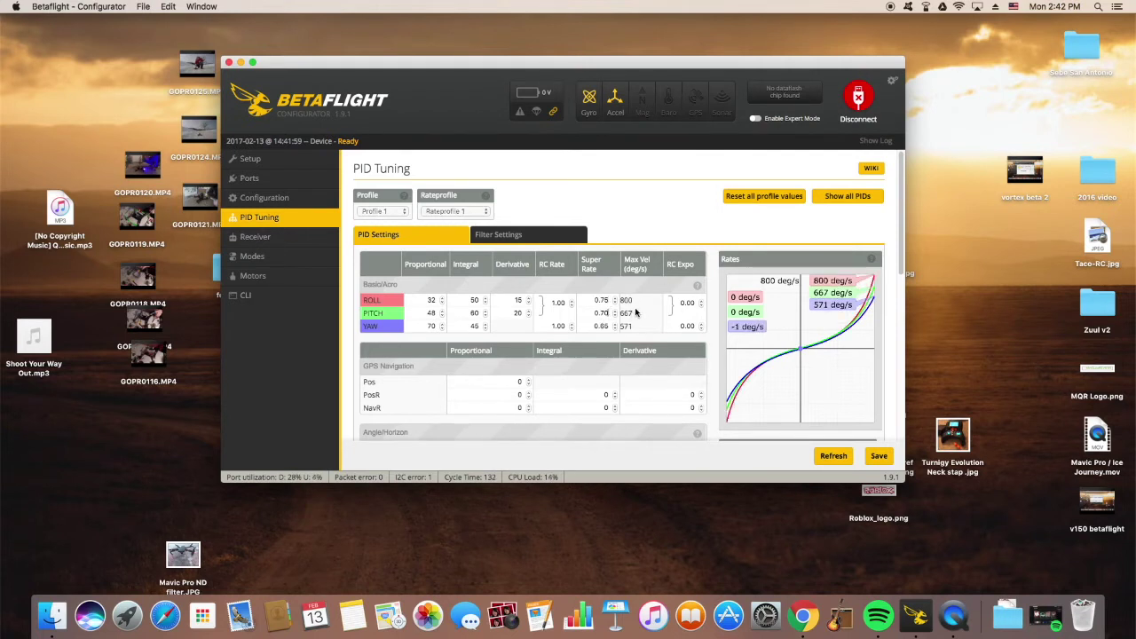
pyautogui.write('5')
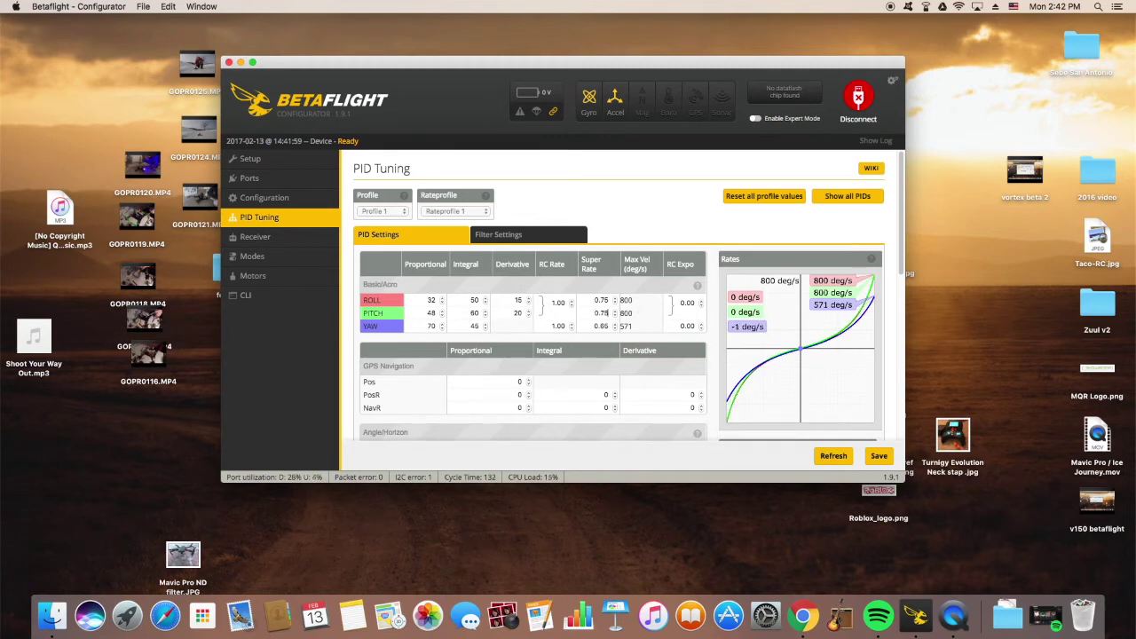
pyautogui.click(879, 455)
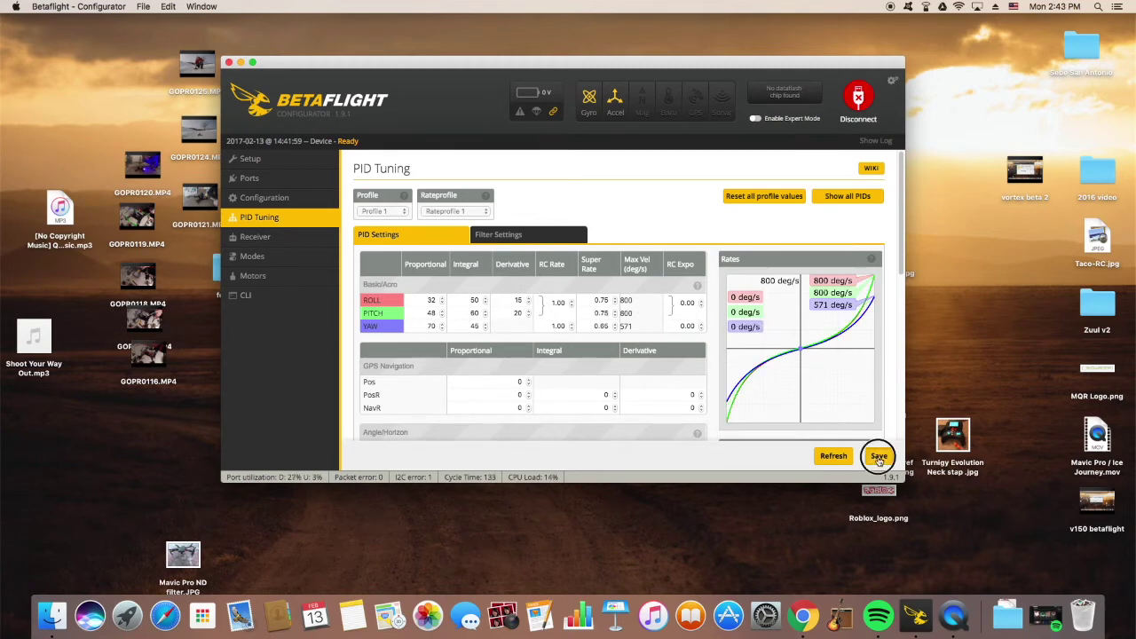
pyautogui.scroll(-10, 618, 387)
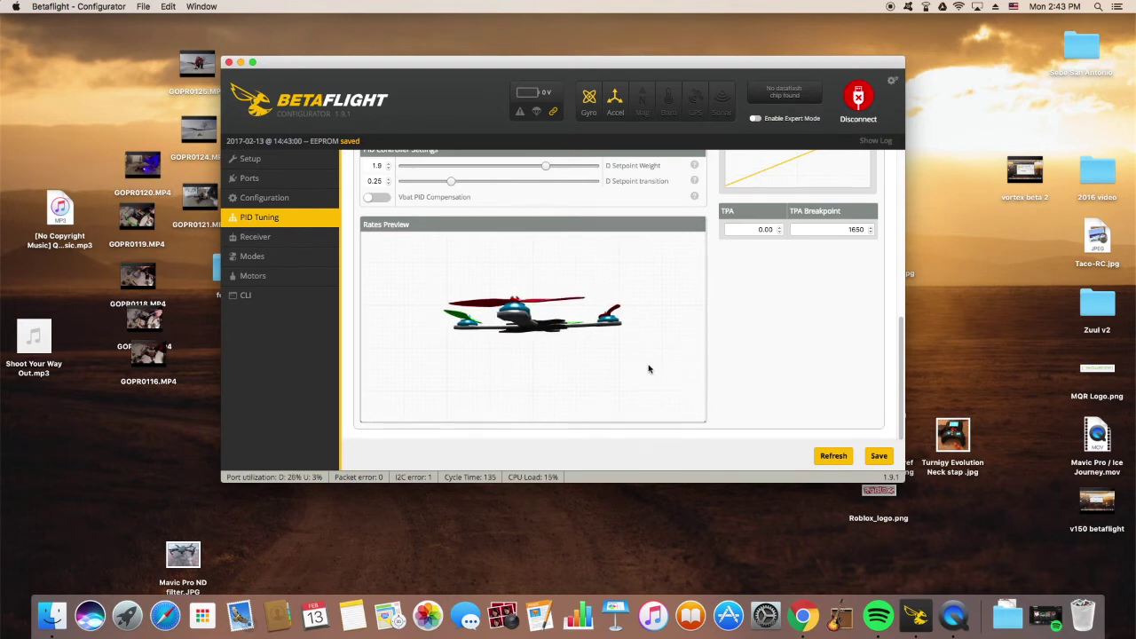
pyautogui.scroll(10, 622, 341)
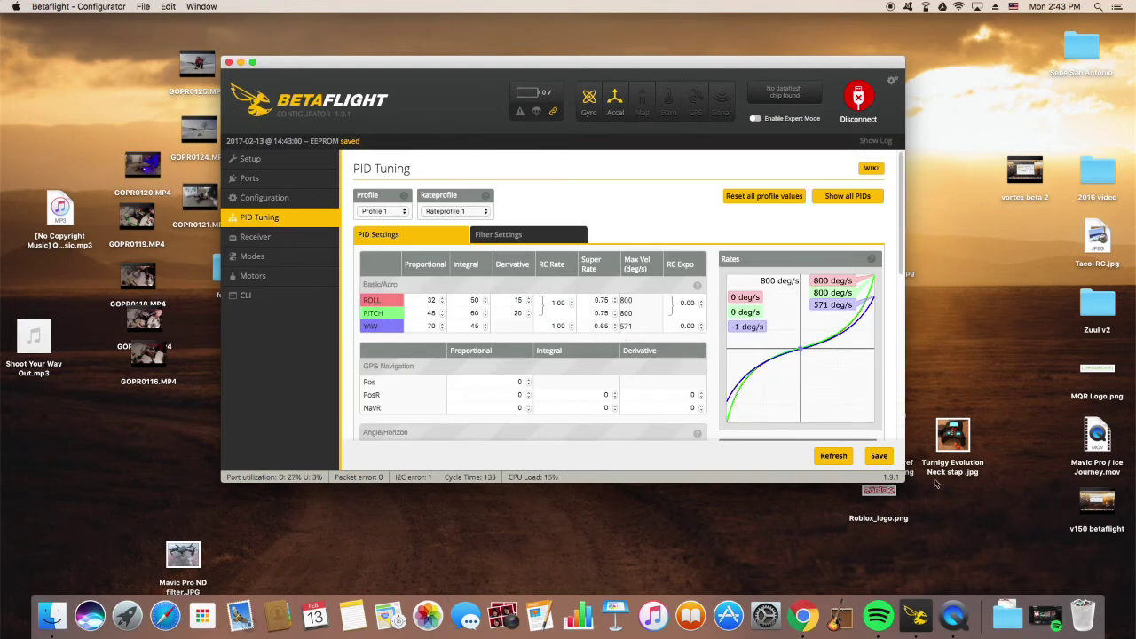
pyautogui.click(879, 455)
# Check the channel values in the Receiver settings and disconnect the flight controller from the configurator.
pyautogui.moveTo(699, 289)
pyautogui.click(288, 237)
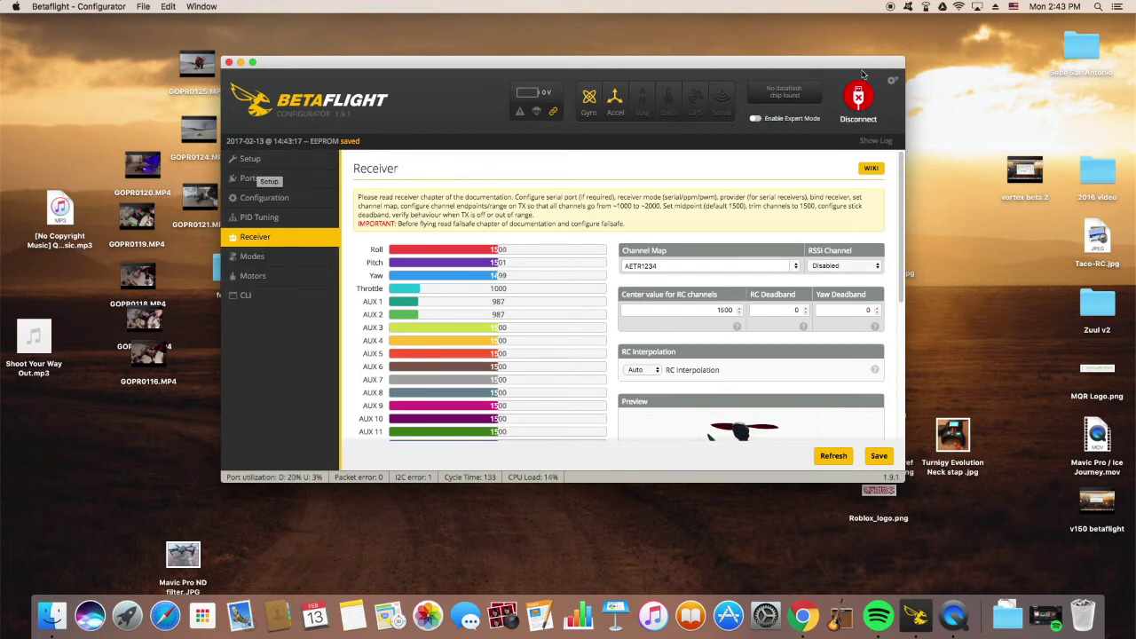
pyautogui.click(858, 99)
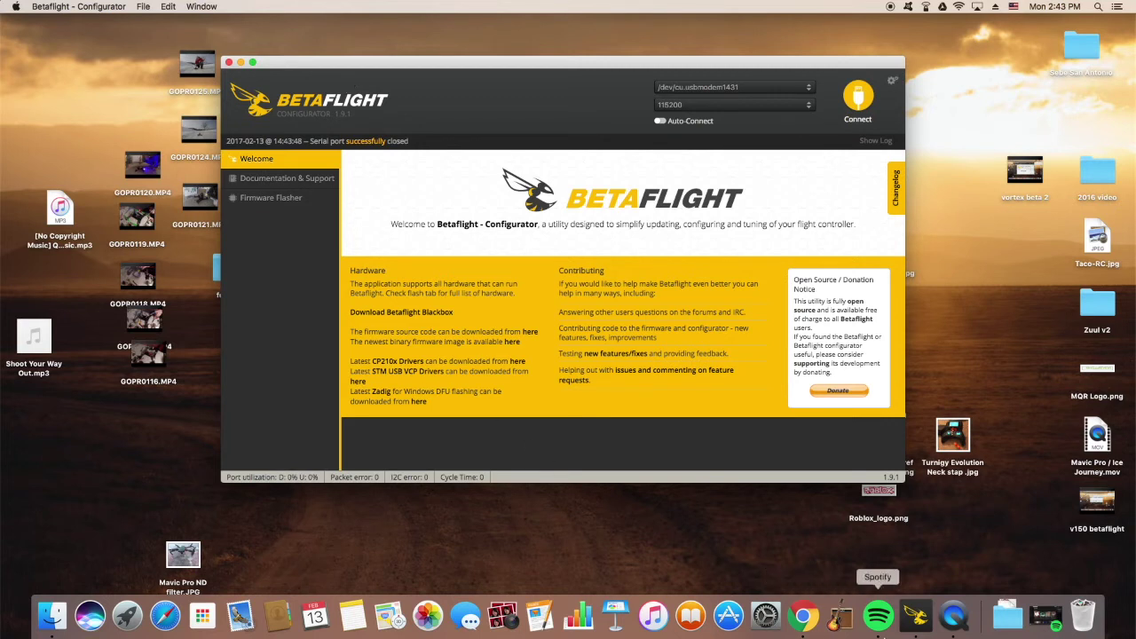
pyautogui.click(952, 621)
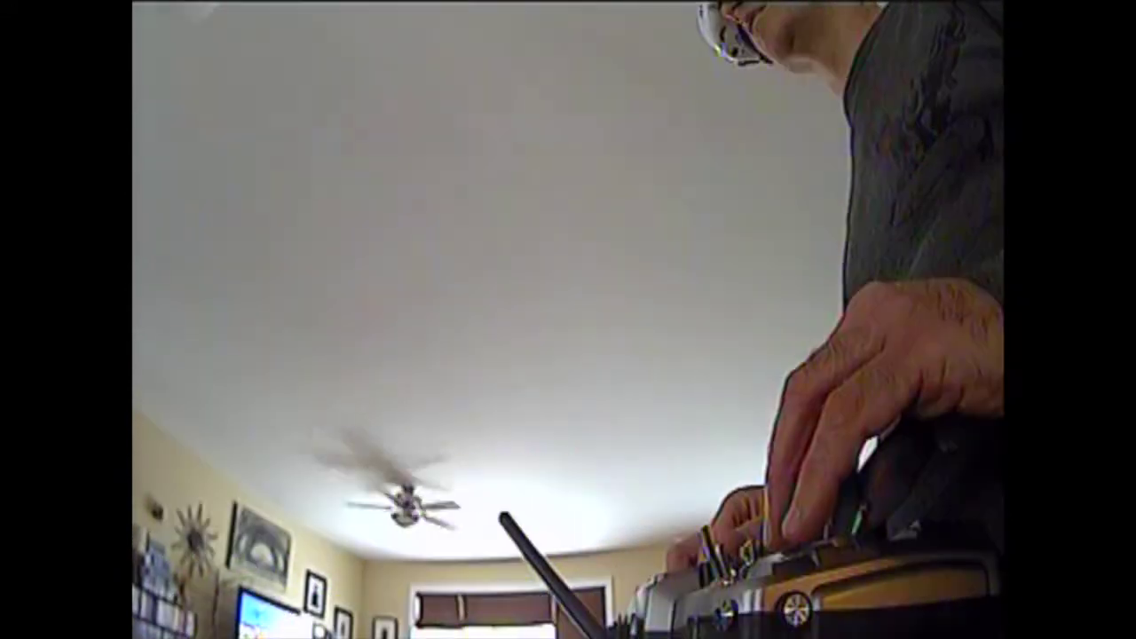
# Switch to the quadcopter's on-screen Vortex Menu and look through the OSD Setup options, returning to the main menu.
pyautogui.press('Up')
pyautogui.press('Right')
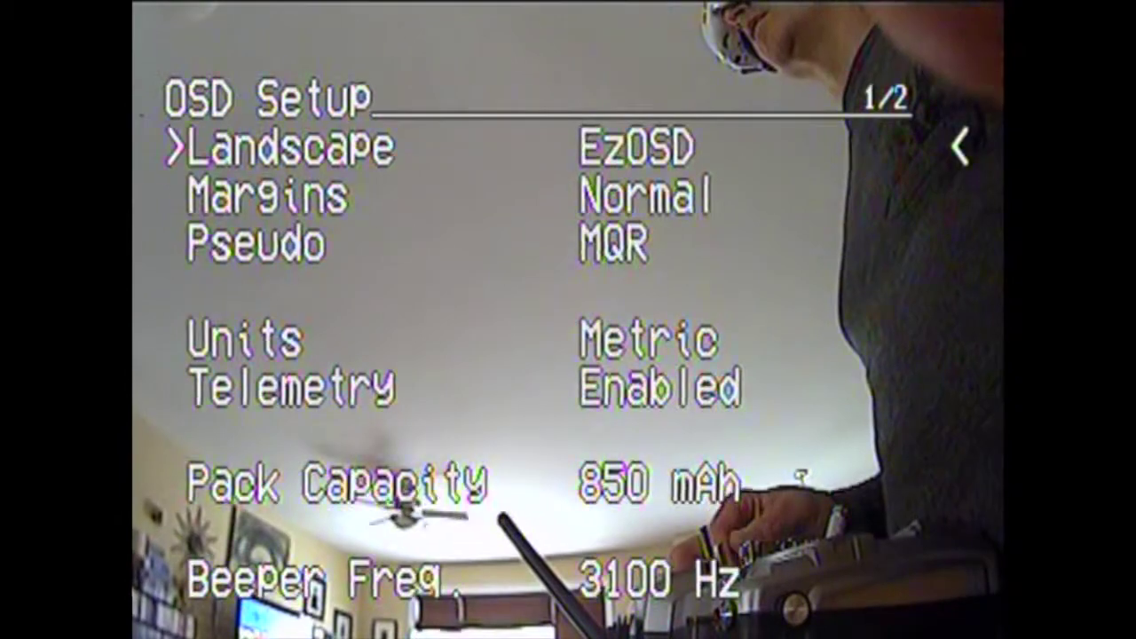
pyautogui.press('Down')
pyautogui.press('Down')
pyautogui.press('Down')
pyautogui.press('Down')
pyautogui.press('Right')
pyautogui.press('Left')
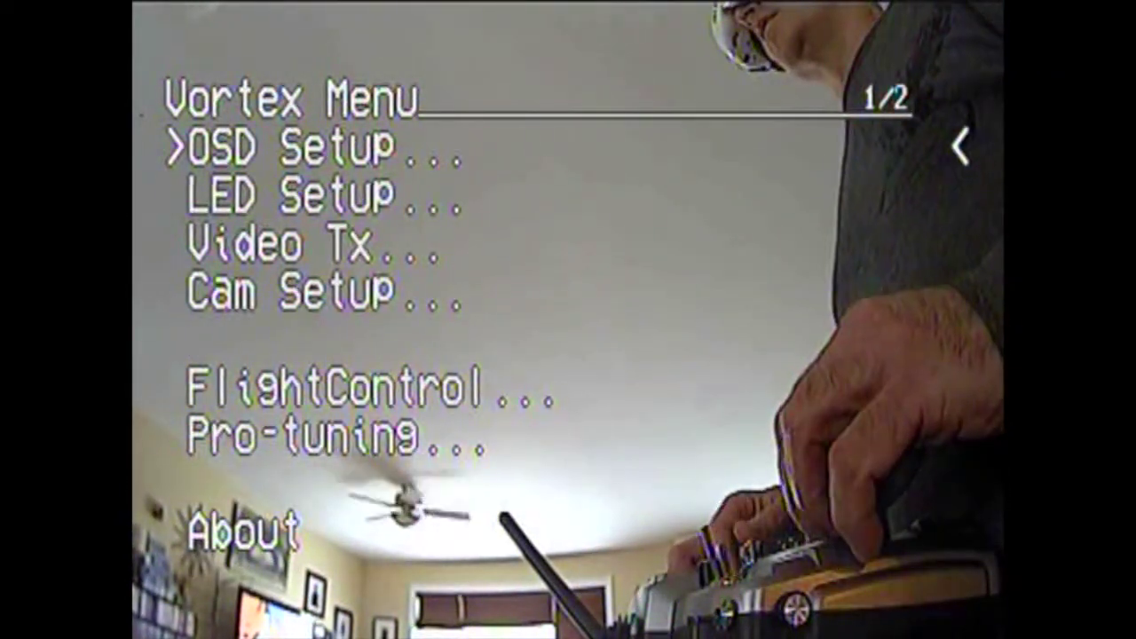
# Go to PID Tuning under FlightControl in the Vortex Menu and examine the roll, pitch and yaw PID Settings.
pyautogui.press('Down')
pyautogui.press('Down')
pyautogui.press('Right')
pyautogui.press('Left')
pyautogui.press('Right')
pyautogui.press('Down')
pyautogui.press('Right')
pyautogui.press('Down')
pyautogui.press('Down')
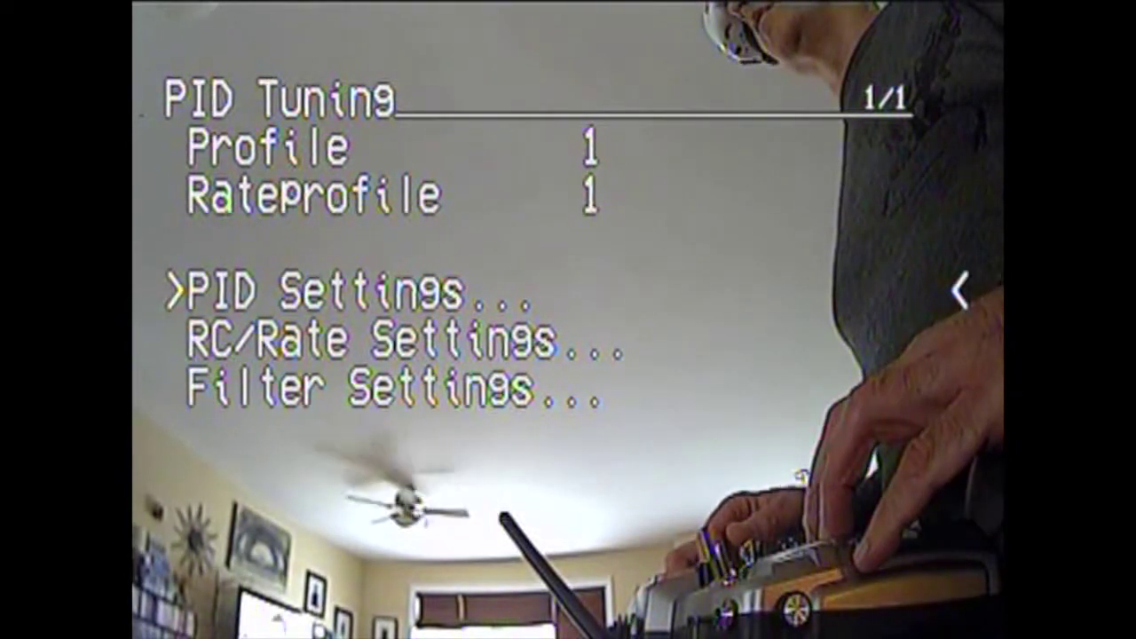
pyautogui.press('Right')
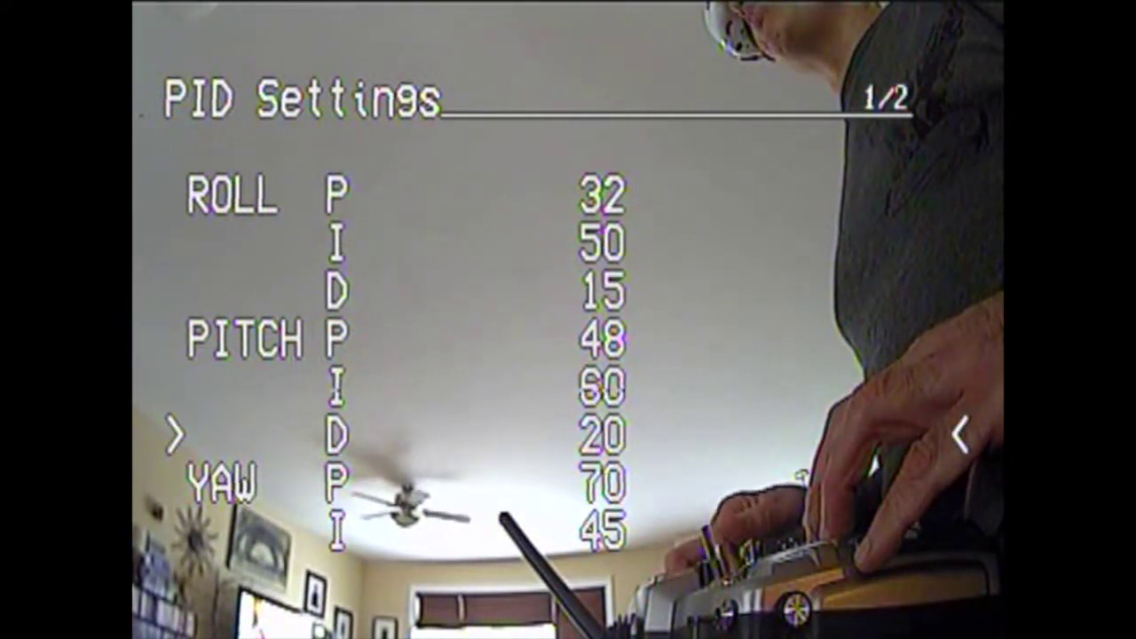
pyautogui.press('Down')
pyautogui.press('Left')
# Examine the RC/Rate Settings for the roll, pitch and yaw rates, and view the quadcopter's version information on the About page.
pyautogui.press('Down')
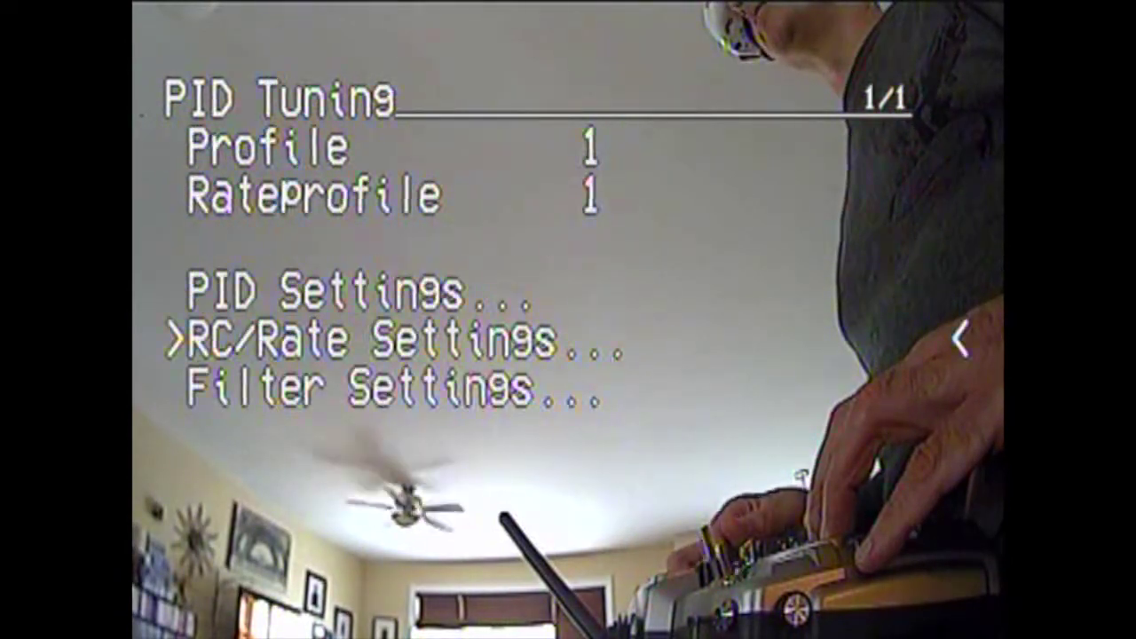
pyautogui.press('Right')
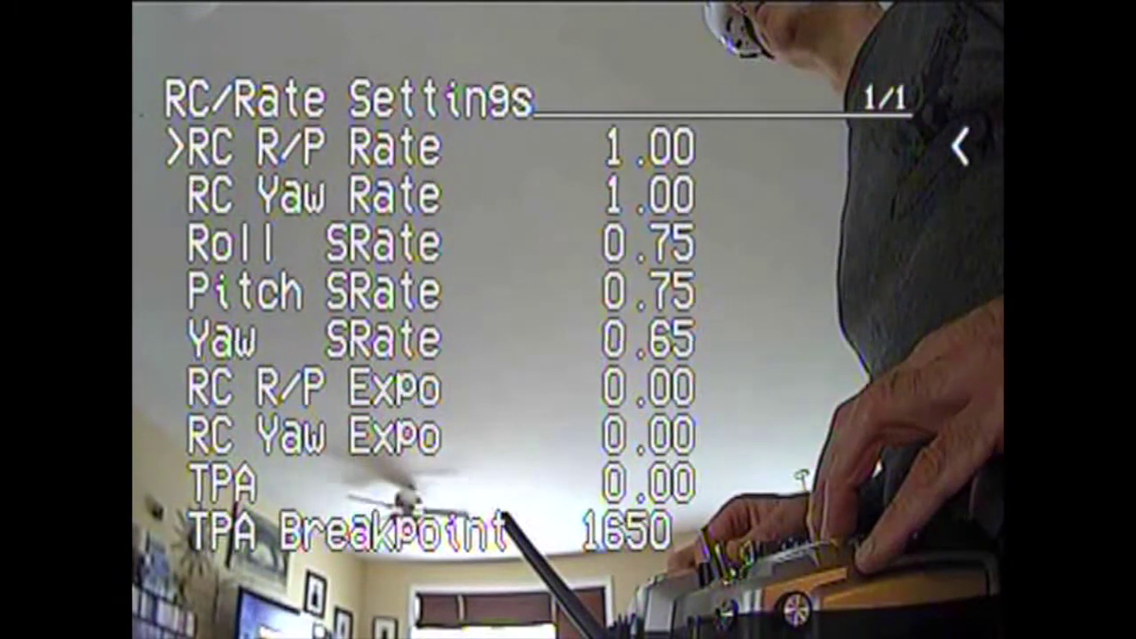
pyautogui.press('Left')
pyautogui.press('Left')
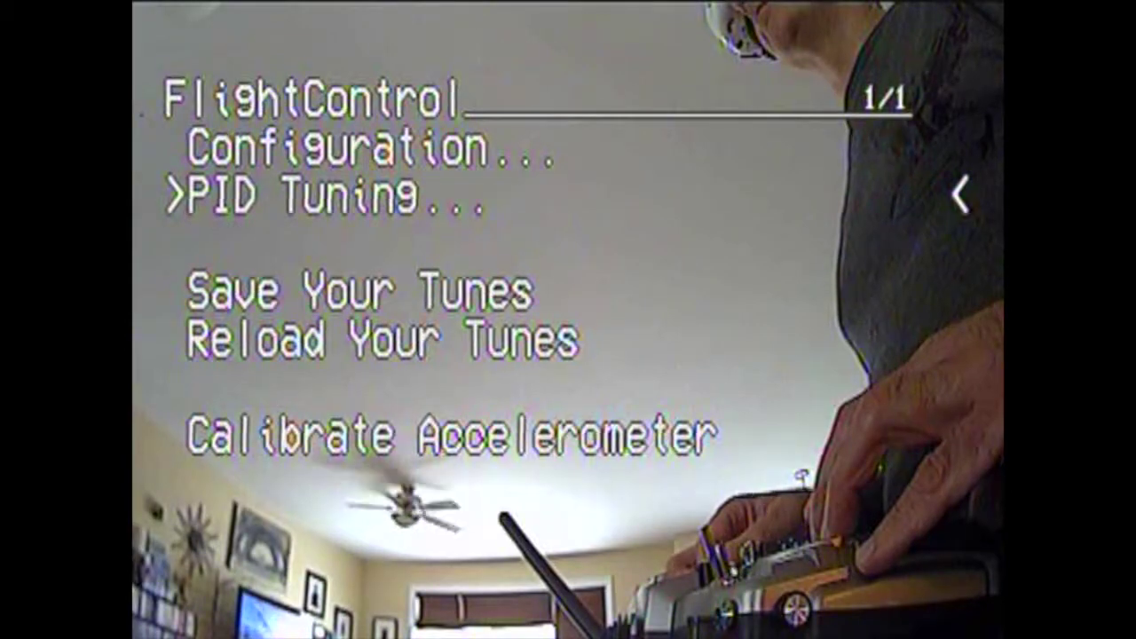
pyautogui.press('Left')
pyautogui.press('Right')
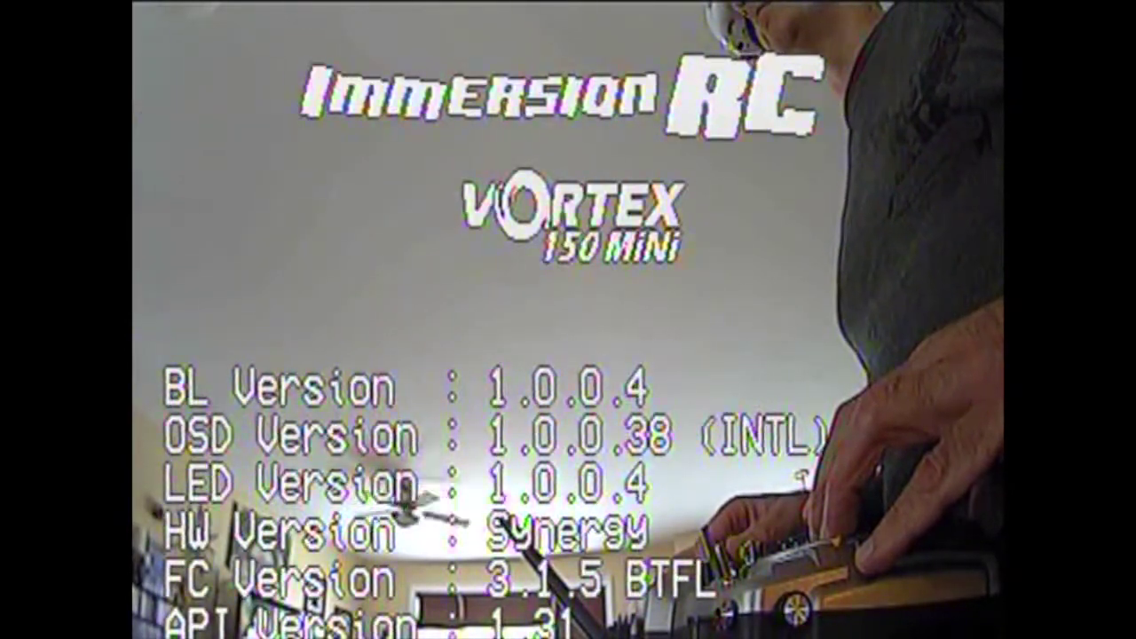